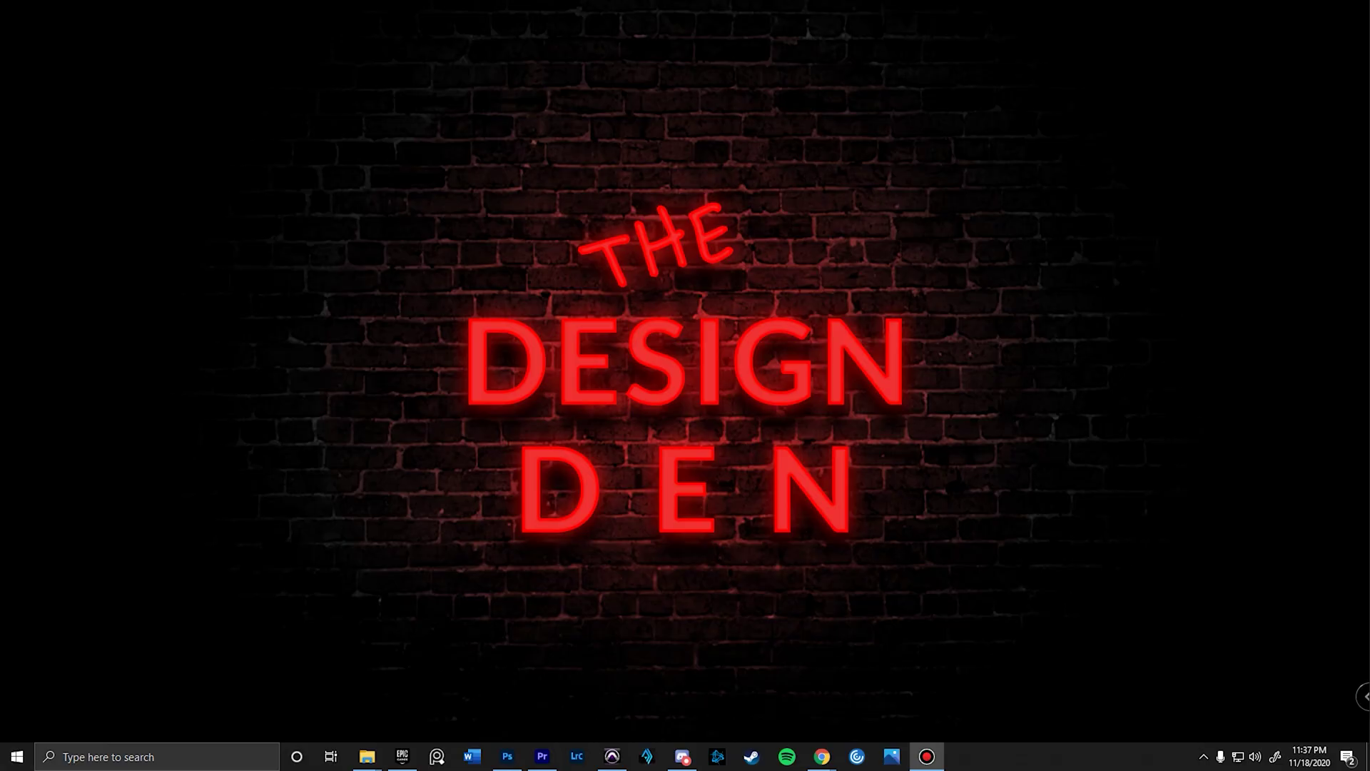
Step: Open the ShooterGame project from the Epic Games Launcher and select the capsule component of the WW2_FPS_Player blueprint
{"action": "left_click", "coordinate": [403, 757]}
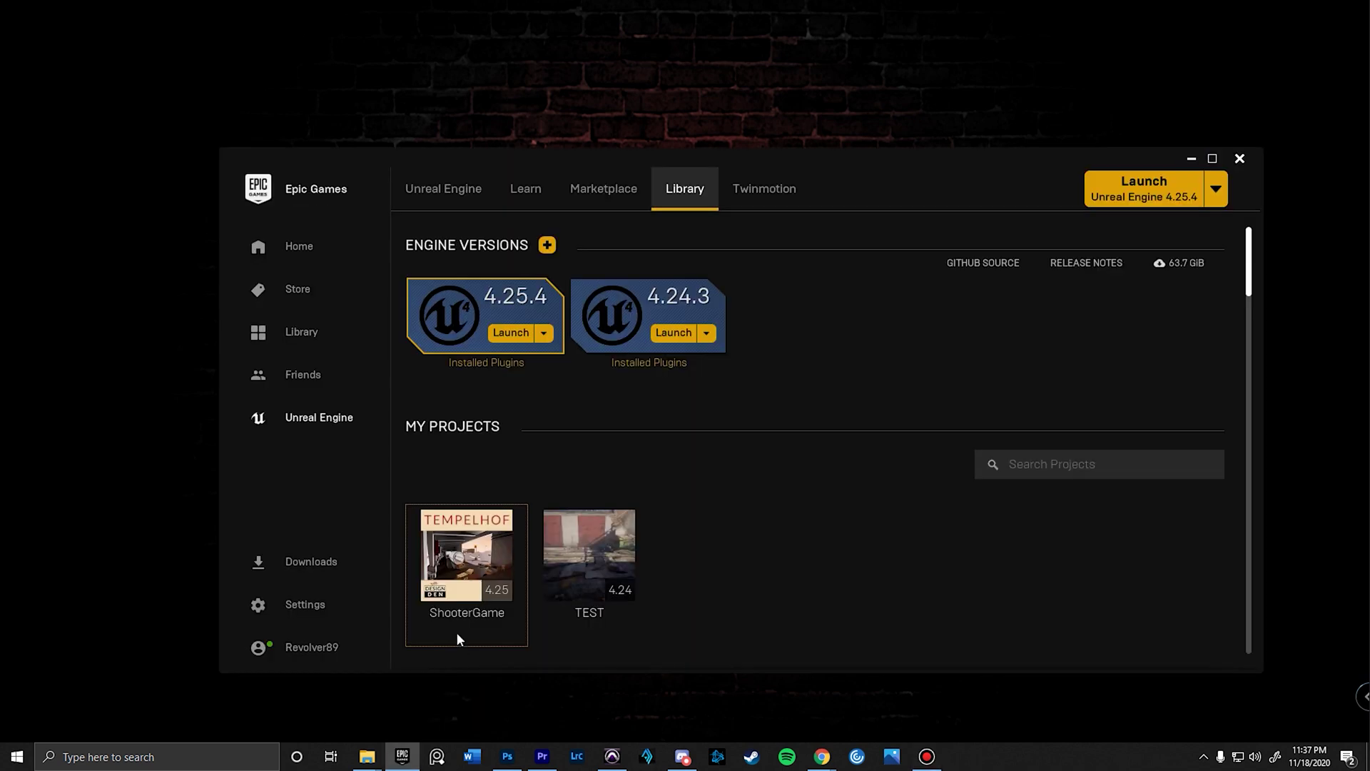
{"action": "double_click", "coordinate": [479, 546]}
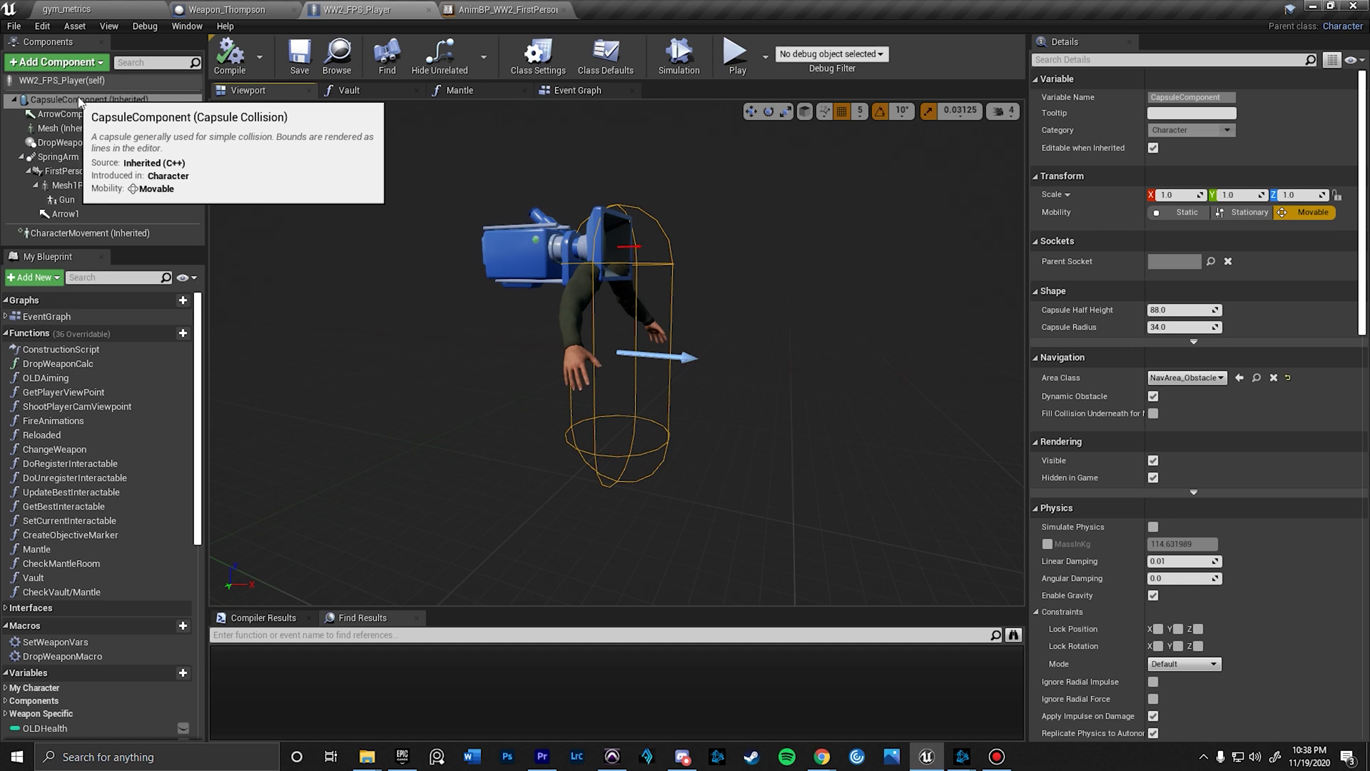
{"action": "left_click", "coordinate": [71, 100]}
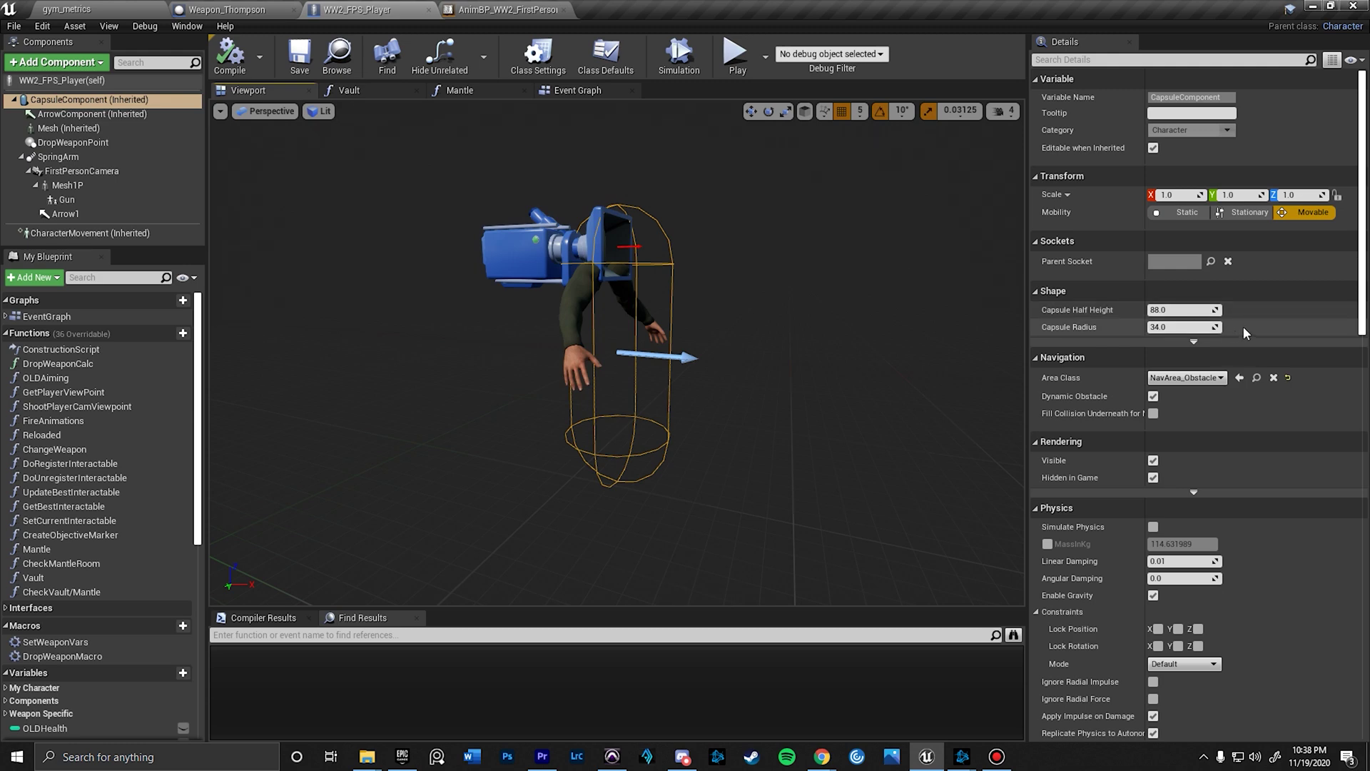
Step: Switch to the Epic Games Launcher and look through the preview images of the WW2 Weapons Vol01 marketplace pack
{"action": "left_click", "coordinate": [402, 756]}
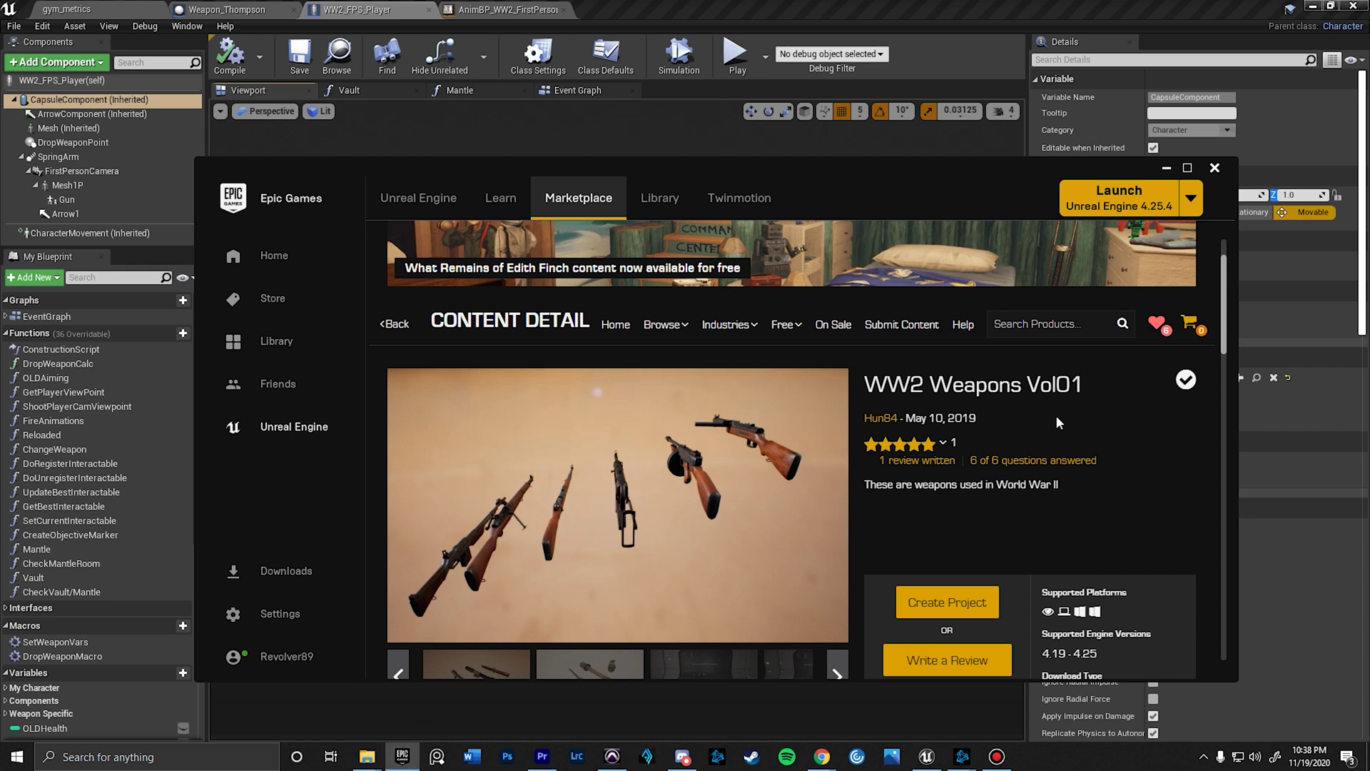
{"action": "scroll", "coordinate": [1056, 414], "scroll_direction": "down", "scroll_amount": 1}
{"action": "left_click", "coordinate": [584, 655]}
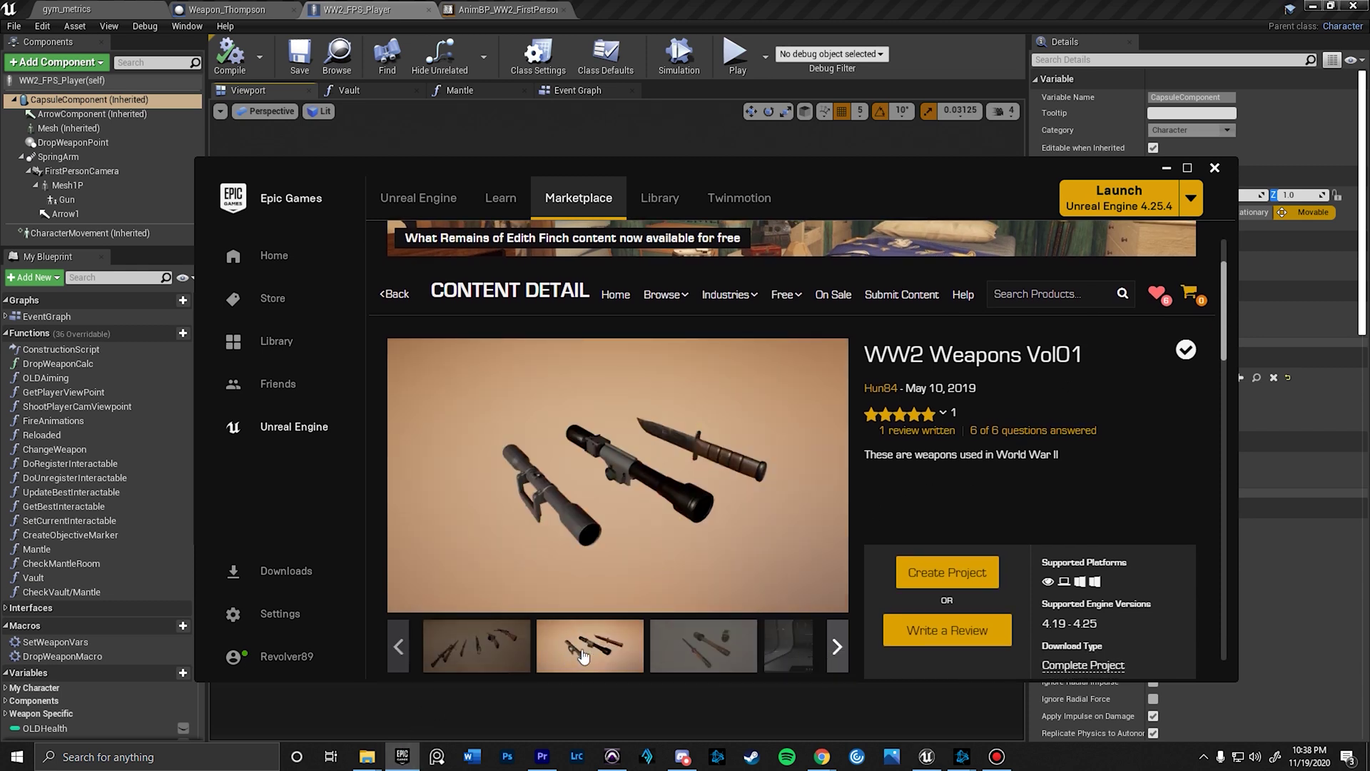
{"action": "left_click", "coordinate": [693, 651]}
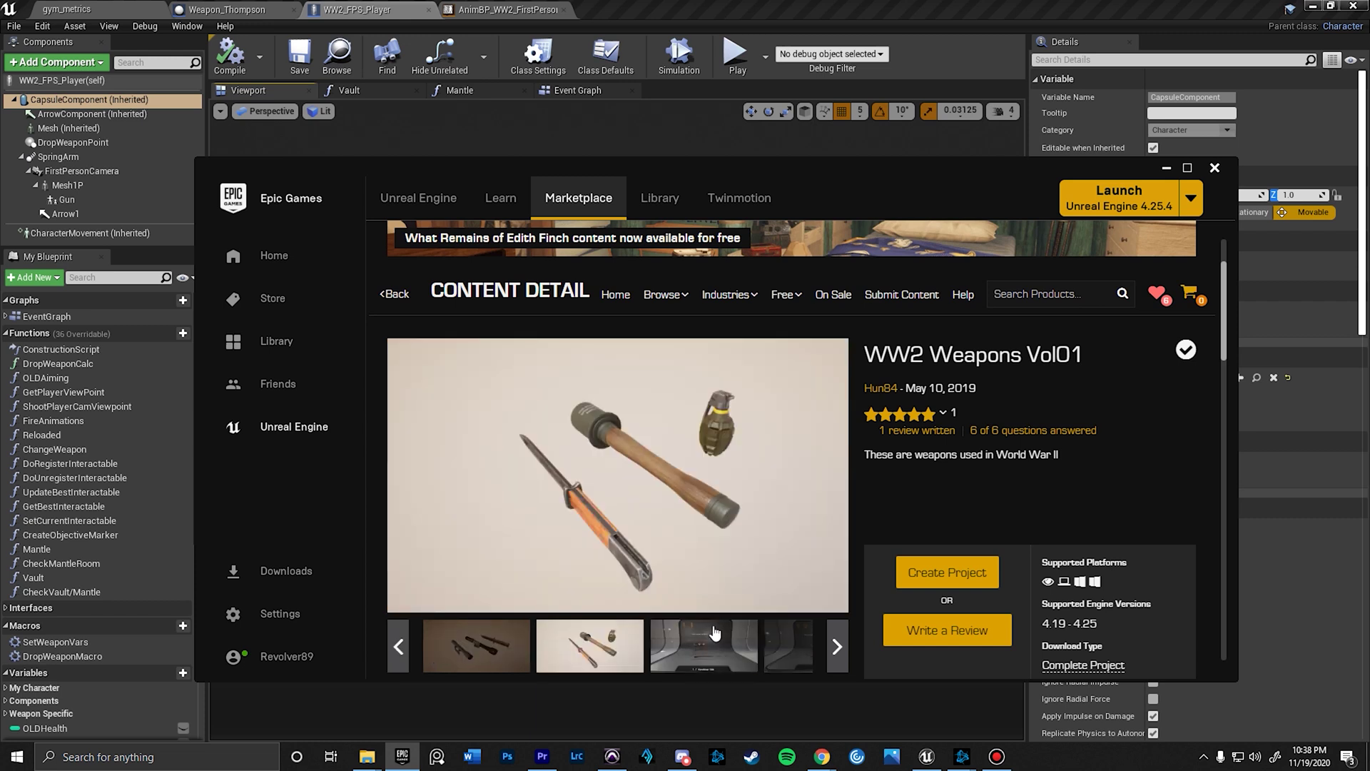
{"action": "scroll", "coordinate": [947, 454], "scroll_direction": "down", "scroll_amount": 3}
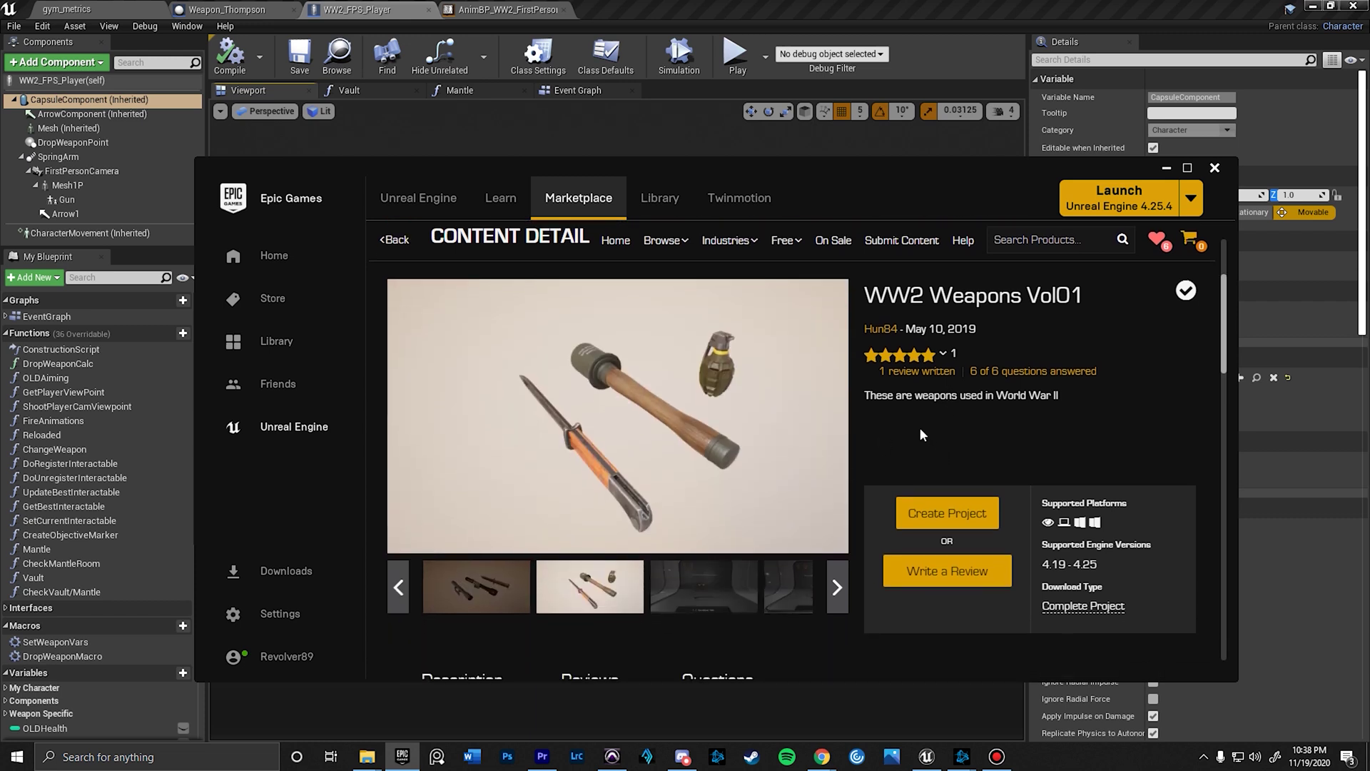
{"action": "scroll", "coordinate": [920, 433], "scroll_direction": "down", "scroll_amount": 1}
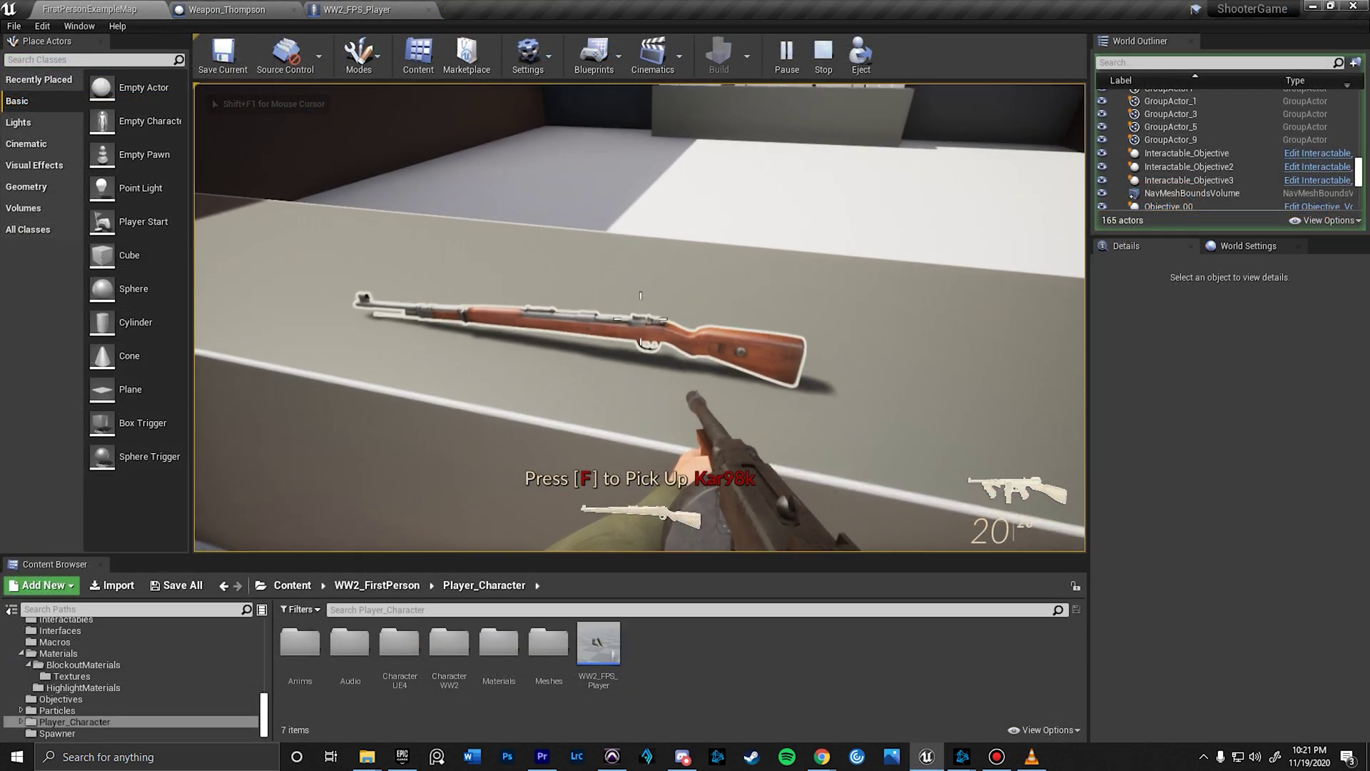
Step: Play-test the weapons in the example map by picking up and firing the Kar98k, switching weapons, and aiming and firing again
{"action": "key", "text": "f"}
{"action": "left_click", "coordinate": [640, 318]}
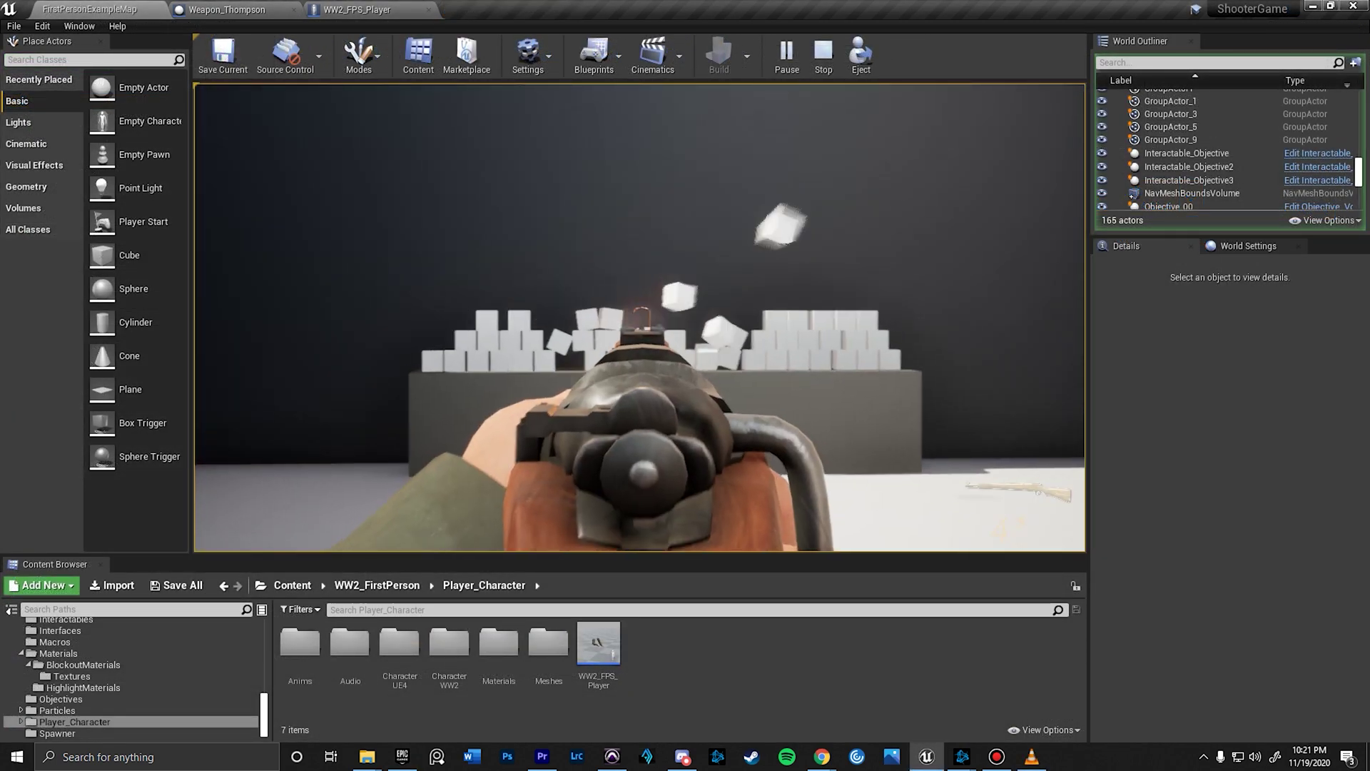
{"action": "key", "text": "1"}
{"action": "right_click", "coordinate": [640, 317]}
{"action": "left_click", "coordinate": [641, 317]}
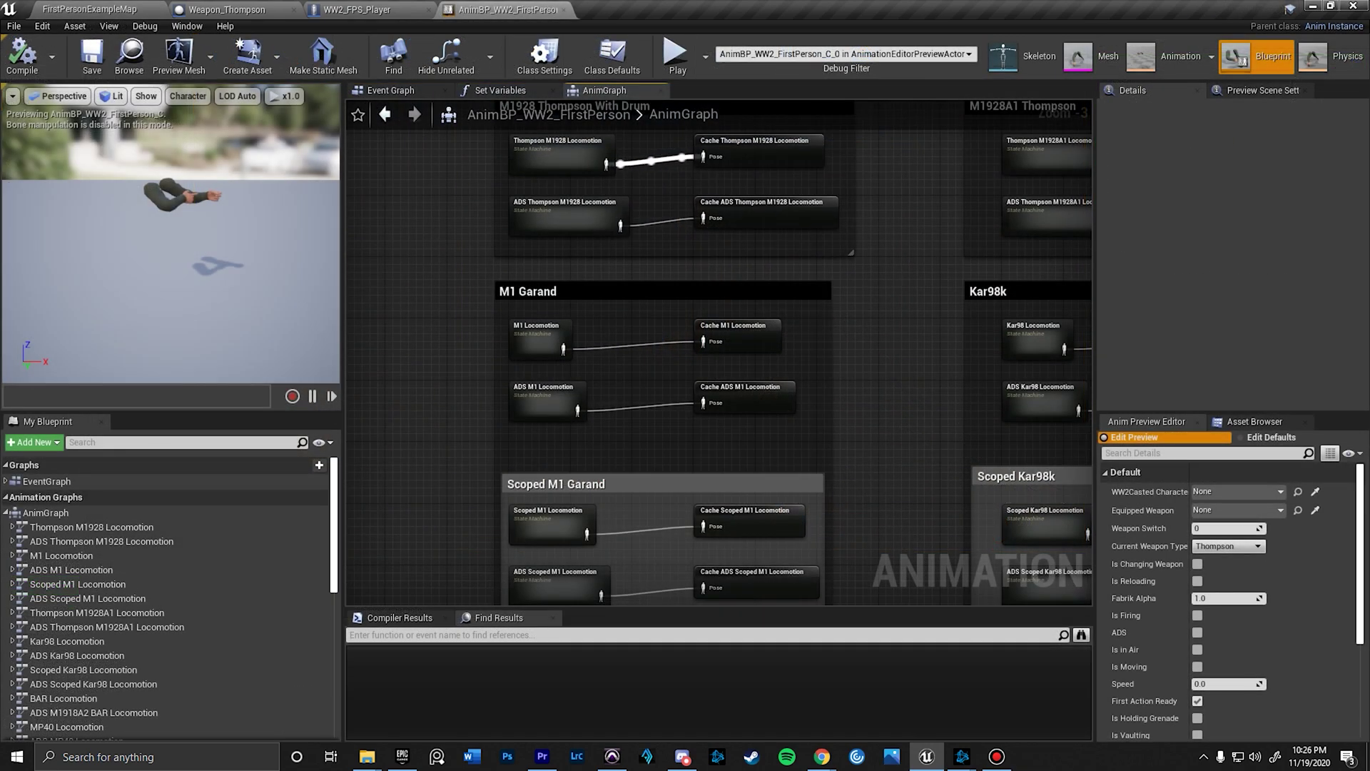
Step: Examine the M1 Locomotion state machine in the first-person animation blueprint and survey the other weapon sections of its AnimGraph
{"action": "double_click", "coordinate": [534, 307]}
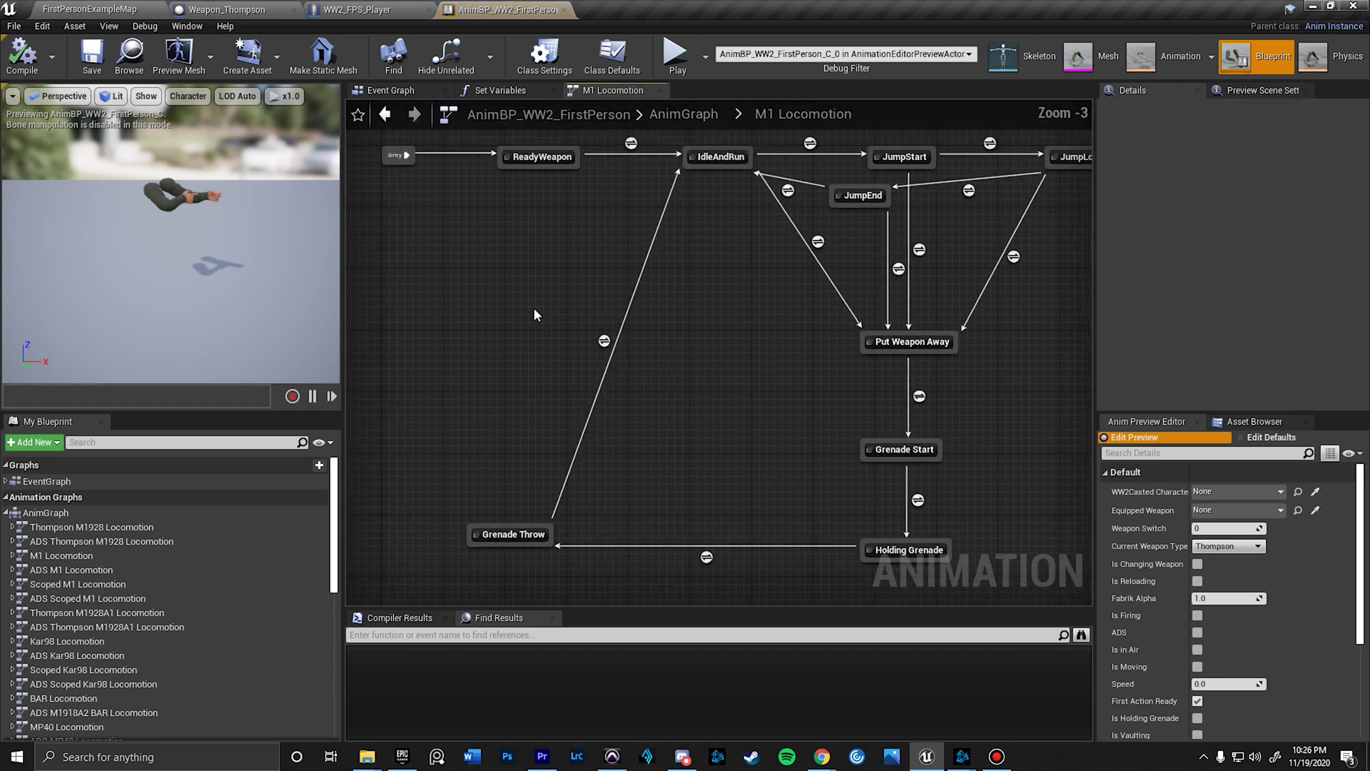
{"action": "left_click", "coordinate": [684, 114]}
{"action": "scroll", "coordinate": [711, 334], "scroll_direction": "up", "scroll_amount": 4}
{"action": "right_click_drag", "start_coordinate": [795, 355], "coordinate": [492, 152]}
{"action": "scroll", "coordinate": [679, 224], "scroll_direction": "down", "scroll_amount": 1}
{"action": "right_click_drag", "start_coordinate": [679, 225], "coordinate": [506, 192]}
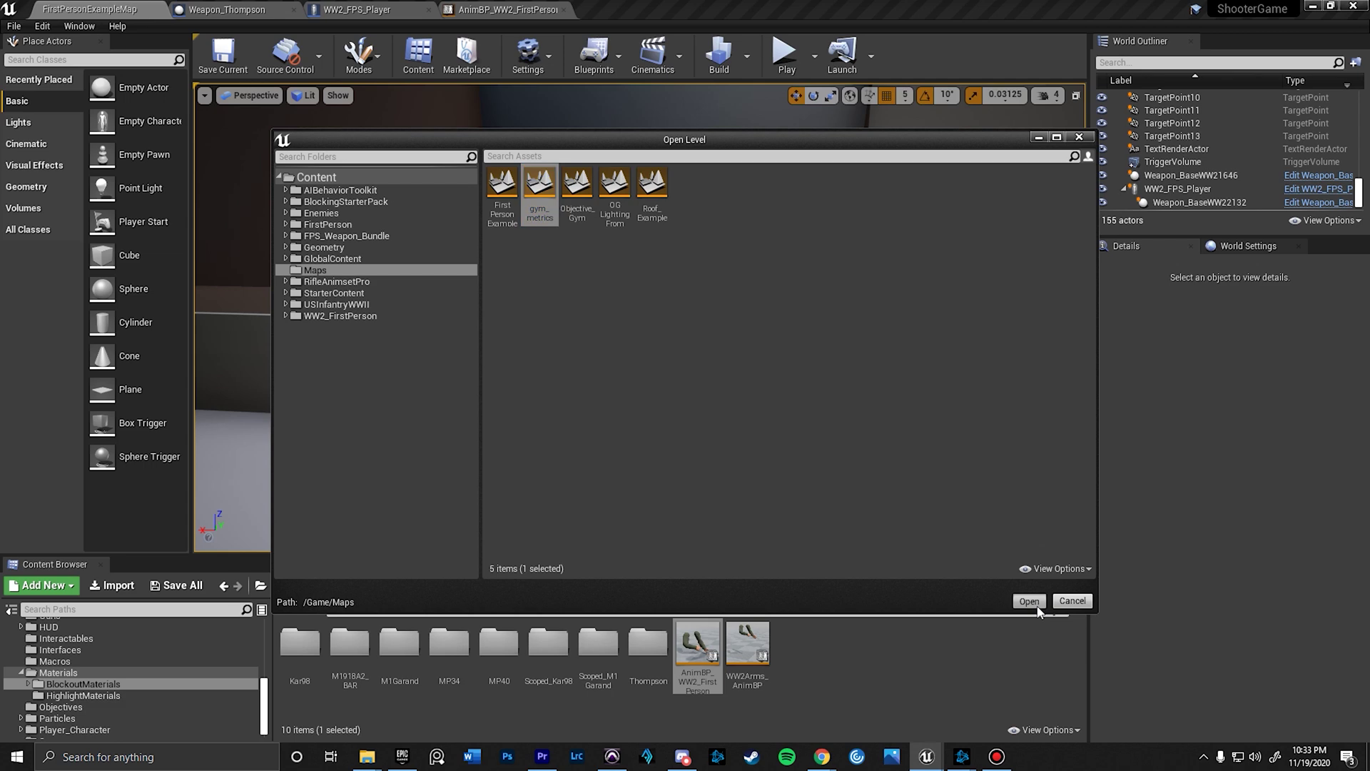
Step: Open the gym_metrics level from the Maps folder
{"action": "left_click", "coordinate": [1035, 603]}
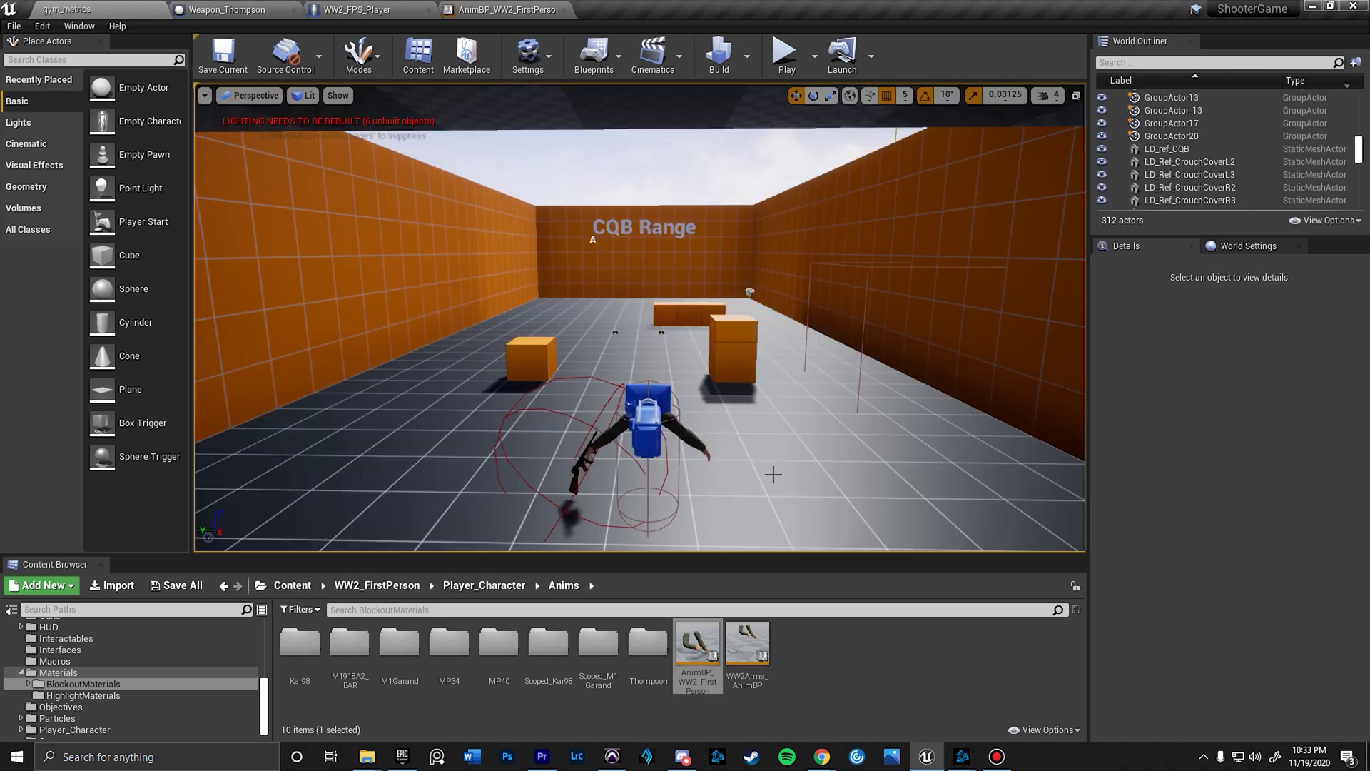
{"action": "right_click_drag", "start_coordinate": [773, 473], "coordinate": [685, 477]}
{"action": "key", "text": "s"}
{"action": "key", "text": "w"}
{"action": "key", "text": "e"}
{"action": "key", "text": "s"}
{"action": "key", "text": "a"}
{"action": "key", "text": "w"}
{"action": "key", "text": "a"}
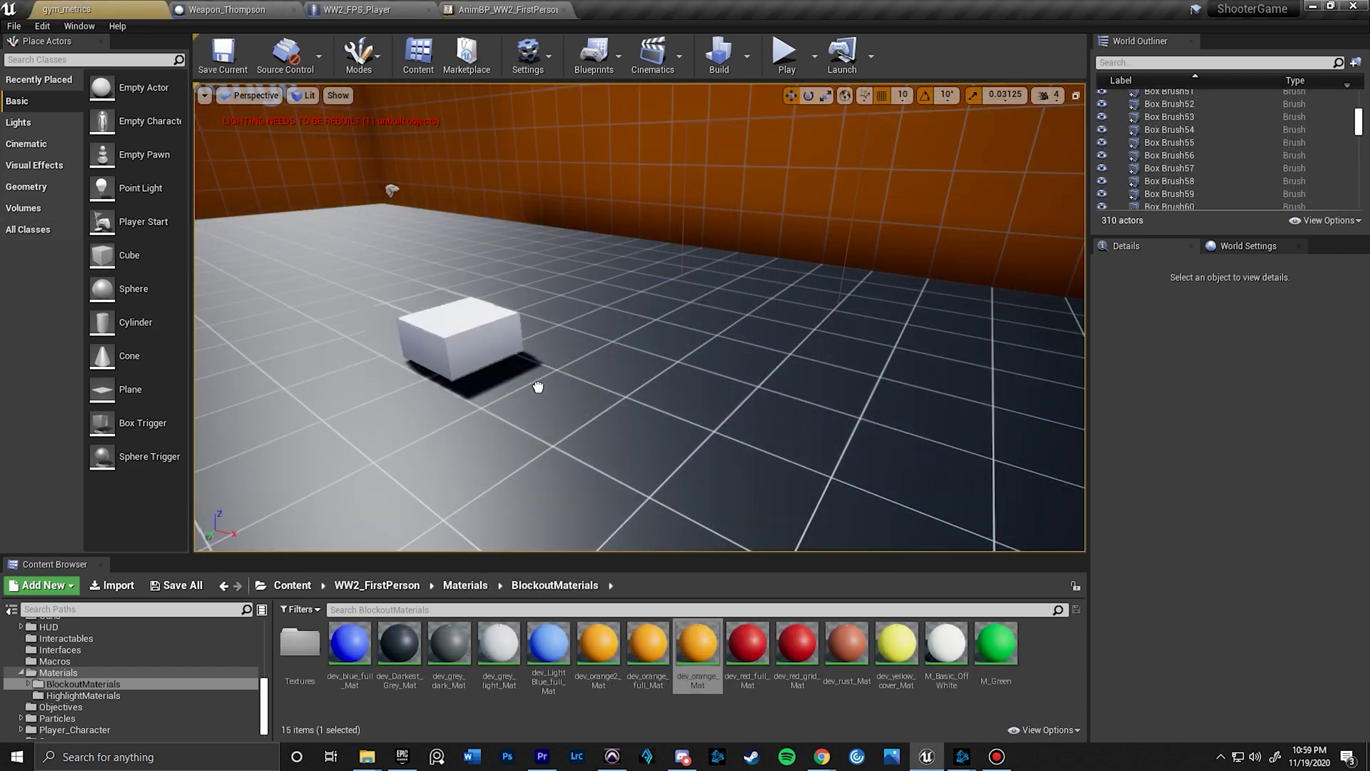
Step: Place a cube on the floor of the Mid/SMG range and apply dev_orange_Mat to it
{"action": "left_click_drag", "start_coordinate": [538, 387], "coordinate": [553, 302]}
{"action": "key", "text": "End"}
{"action": "right_click_drag", "start_coordinate": [707, 349], "coordinate": [624, 361]}
{"action": "key", "text": "w"}
{"action": "left_click_drag", "start_coordinate": [604, 361], "coordinate": [620, 366]}
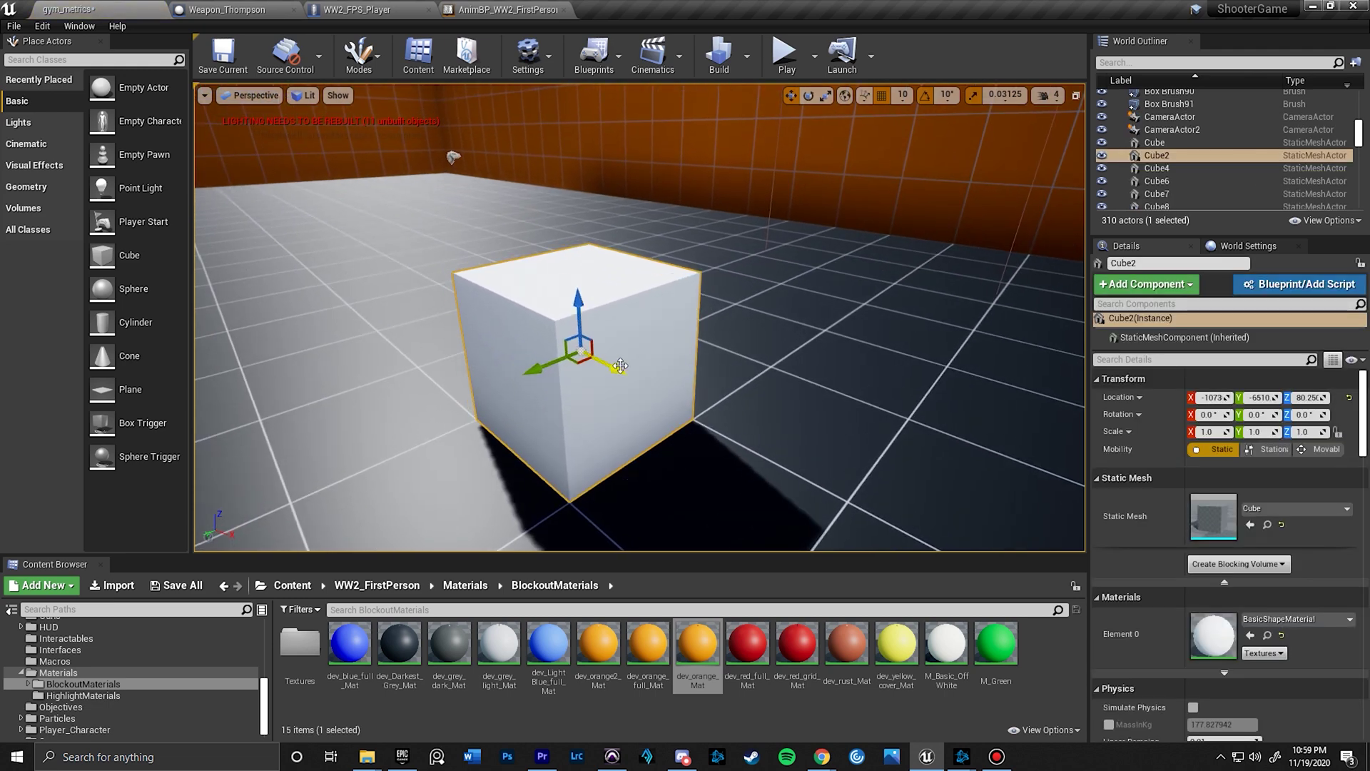
{"action": "left_click_drag", "start_coordinate": [698, 642], "coordinate": [660, 456]}
Step: Duplicate the orange cube and move the copy down the range and sideways to about Y -6310
{"action": "right_click_drag", "start_coordinate": [649, 413], "coordinate": [600, 404]}
{"action": "key", "text": "s"}
{"action": "left_click_drag", "start_coordinate": [661, 399], "coordinate": [504, 327], "text": "alt"}
{"action": "key", "text": "w"}
{"action": "right_click_drag", "start_coordinate": [514, 340], "coordinate": [609, 345]}
{"action": "key", "text": "a"}
{"action": "left_click_drag", "start_coordinate": [705, 278], "coordinate": [438, 335]}
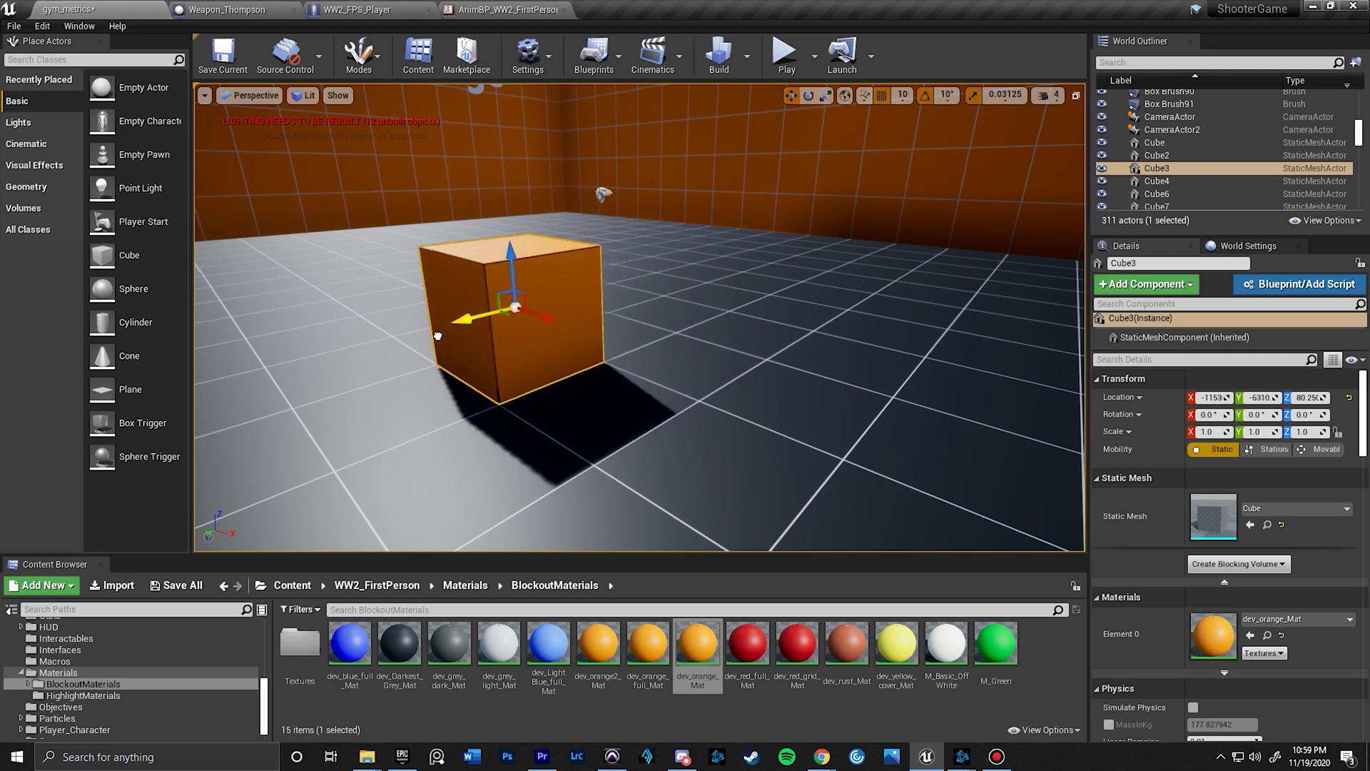
Step: Raise the grid snap to 100 and duplicate the far cube sideways along Y to about -6610
{"action": "key", "text": "bracketright"}
{"action": "left_click_drag", "start_coordinate": [464, 319], "coordinate": [688, 310], "text": "alt"}
{"action": "key", "text": "s"}
{"action": "right_click_drag", "start_coordinate": [704, 366], "coordinate": [592, 365]}
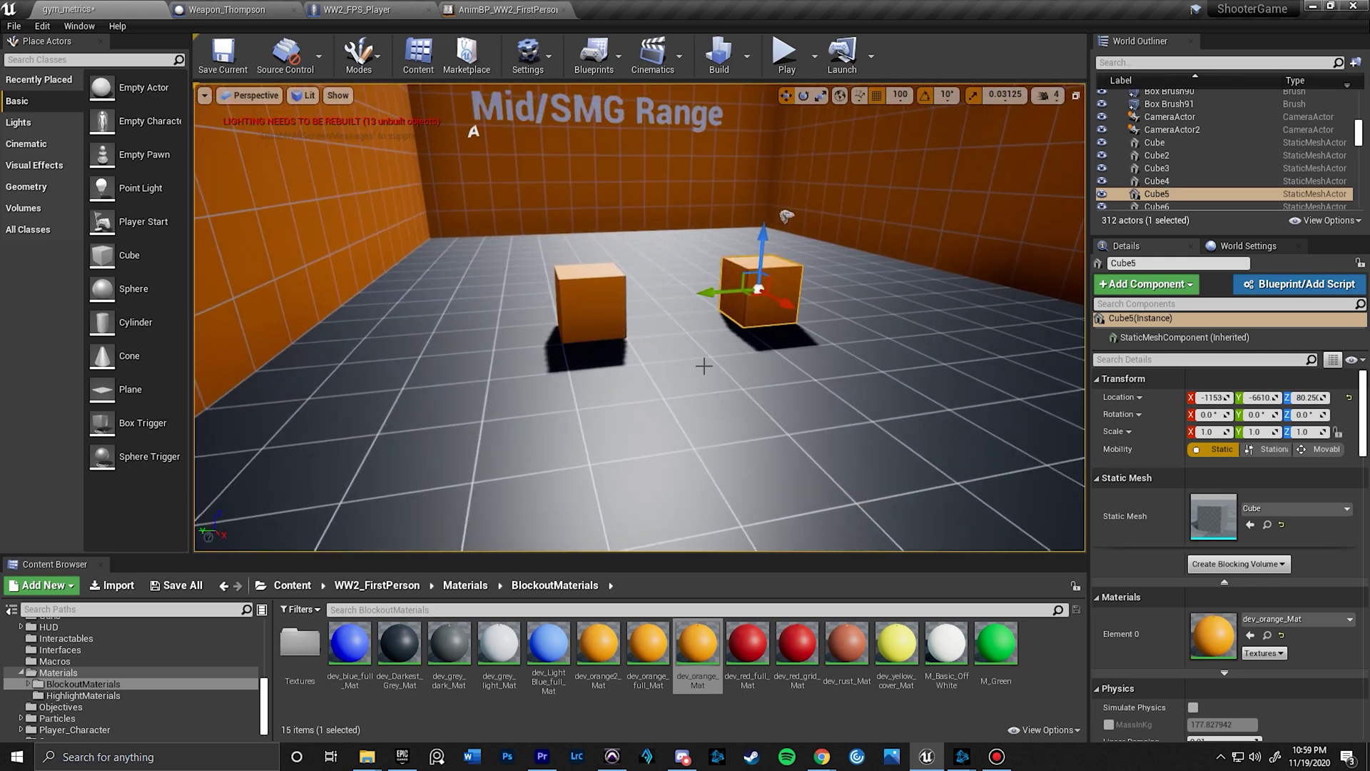
Step: Place the LD_Ref_CrouchCoverR and LD_Ref_CrouchCoverL meshes from the BlockoutMeshes folder on the floor near the orange cubes
{"action": "key", "text": "Escape"}
{"action": "left_click", "coordinate": [377, 585]}
{"action": "left_click", "coordinate": [351, 664]}
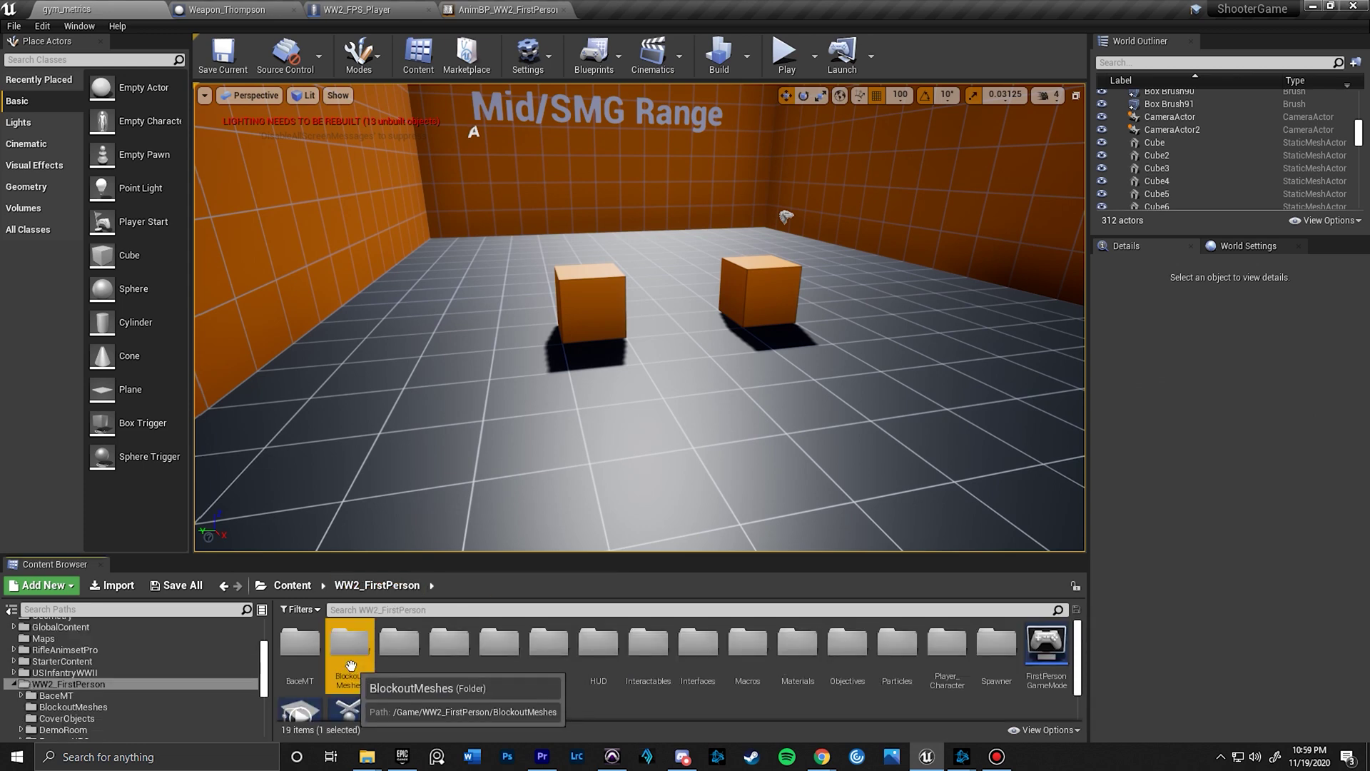
{"action": "double_click", "coordinate": [351, 664]}
{"action": "left_click_drag", "start_coordinate": [536, 650], "coordinate": [664, 375]}
{"action": "left_click_drag", "start_coordinate": [499, 646], "coordinate": [513, 422]}
{"action": "key", "text": "w"}
{"action": "right_click_drag", "start_coordinate": [614, 449], "coordinate": [549, 439]}
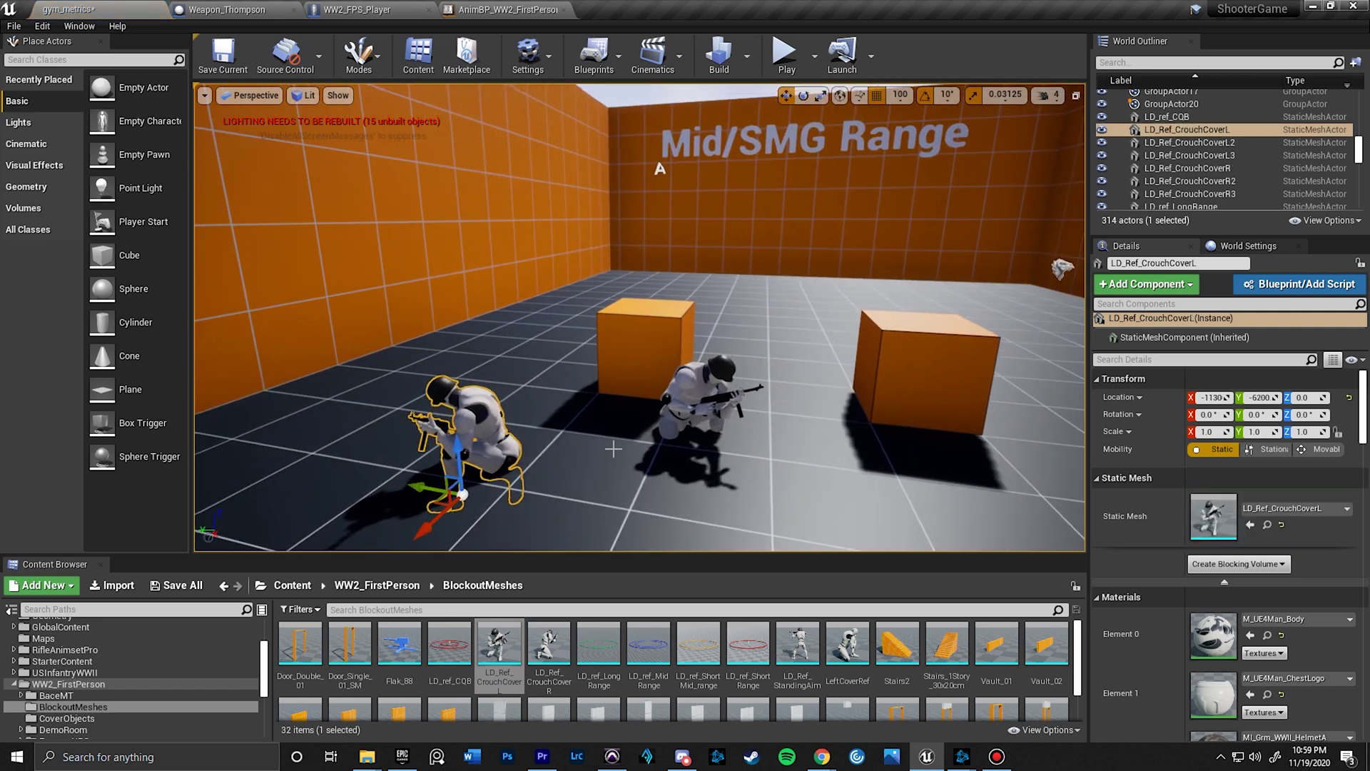
Step: Move the two crouching reference figures behind the far orange cubes, ground them, and rotate them into cover position
{"action": "left_click_drag", "start_coordinate": [460, 404], "coordinate": [592, 346]}
{"action": "key", "text": "End"}
{"action": "key", "text": "w"}
{"action": "right_click_drag", "start_coordinate": [593, 345], "coordinate": [385, 357]}
{"action": "key", "text": "w"}
{"action": "left_click_drag", "start_coordinate": [964, 413], "coordinate": [653, 434]}
{"action": "key", "text": "e"}
{"action": "left_click_drag", "start_coordinate": [601, 498], "coordinate": [492, 503]}
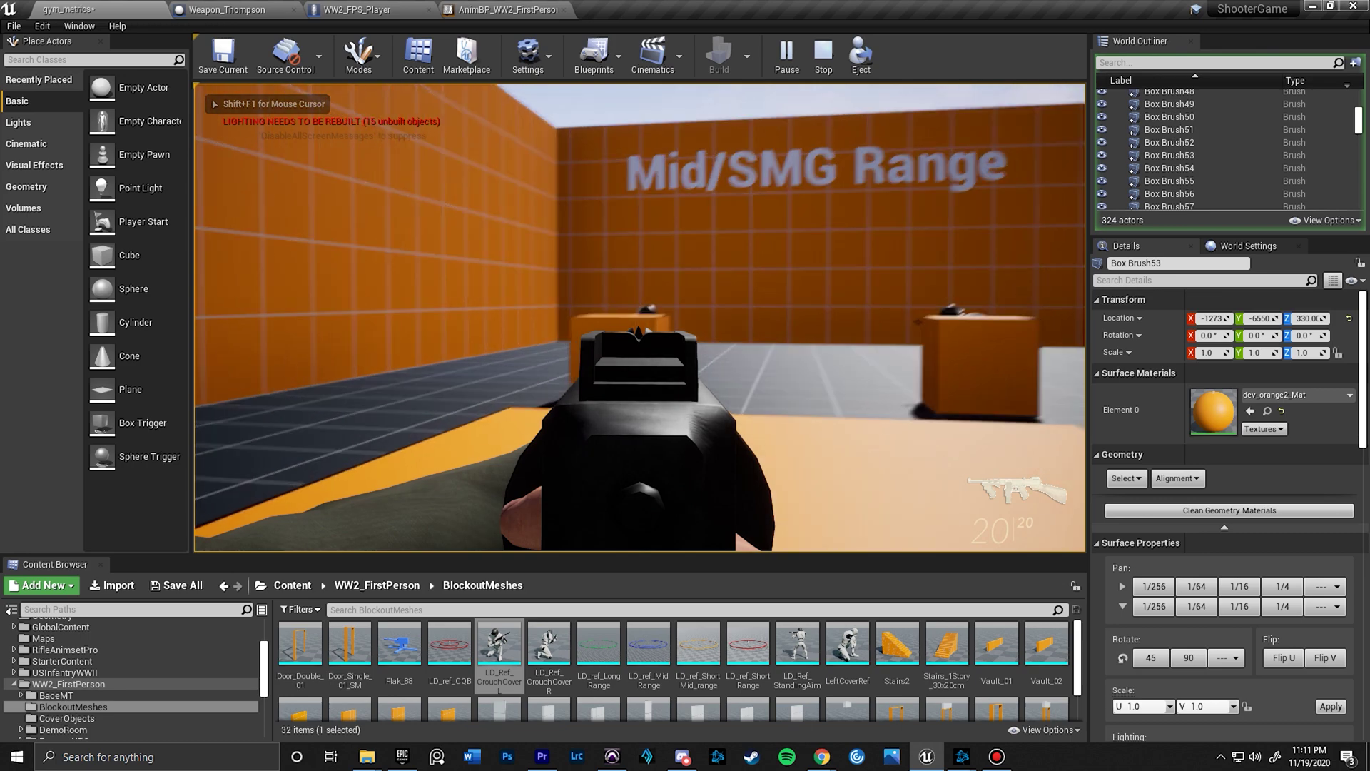
Step: Check the far cover from the player's view, end the play test, and set both far orange cubes' Z scale to 0.9
{"action": "key", "text": "w"}
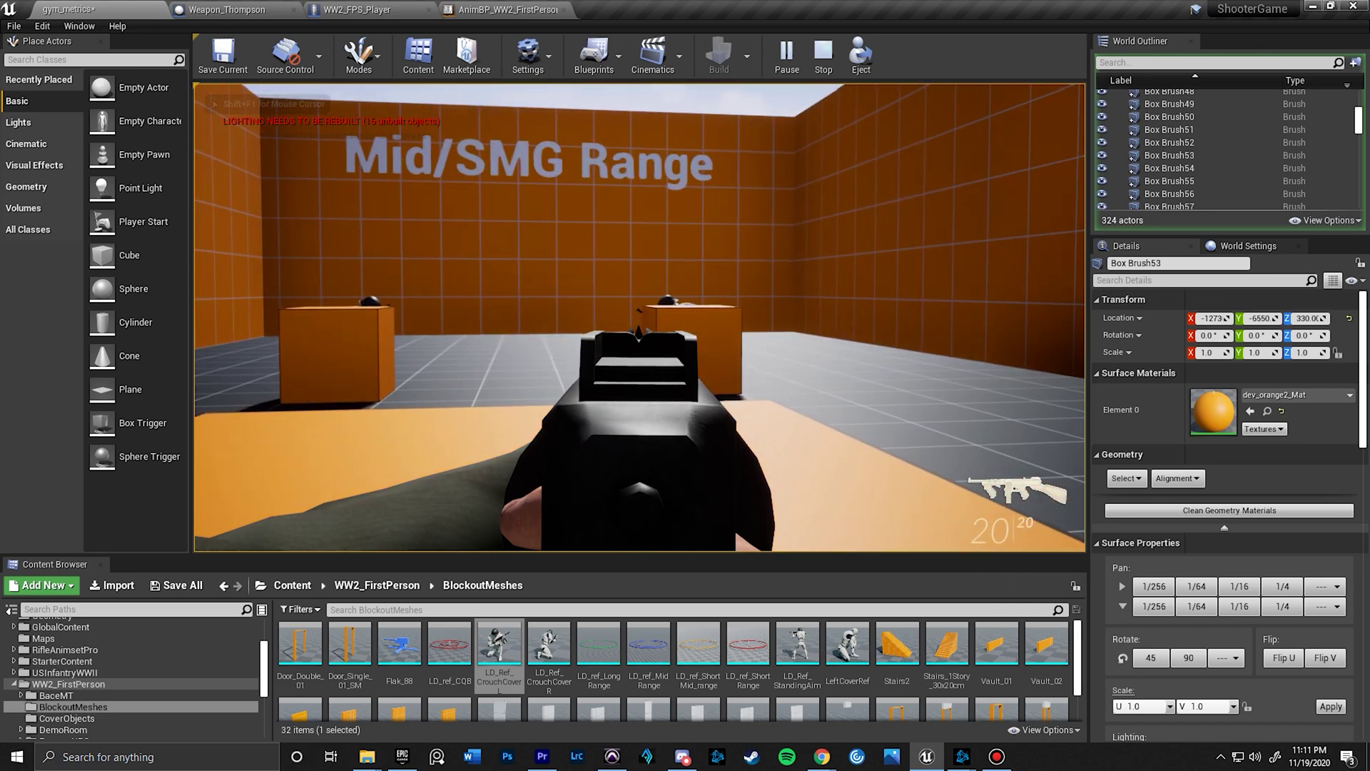
{"action": "key", "text": "Escape"}
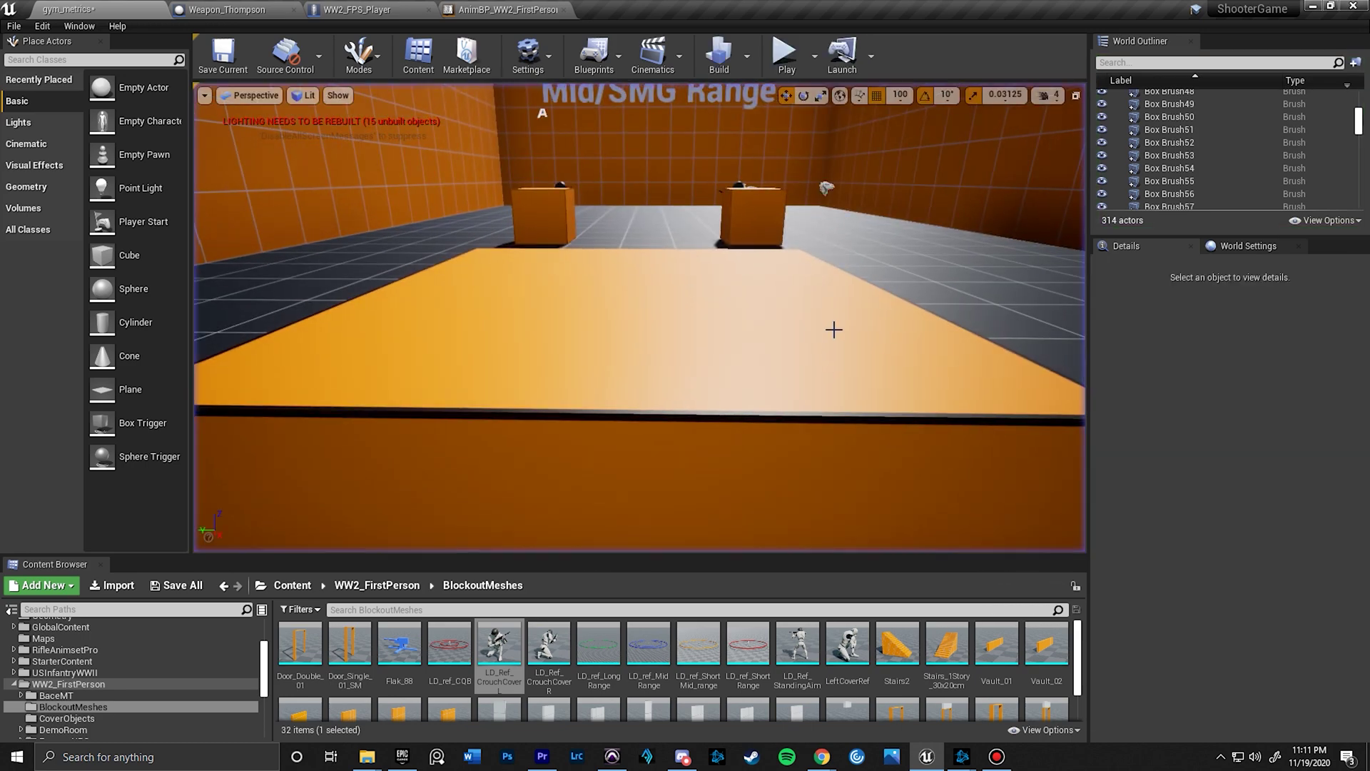
{"action": "scroll", "coordinate": [775, 325], "scroll_direction": "up", "scroll_amount": 5}
{"action": "scroll", "coordinate": [776, 324], "scroll_direction": "up", "scroll_amount": 2}
{"action": "left_click", "coordinate": [564, 348]}
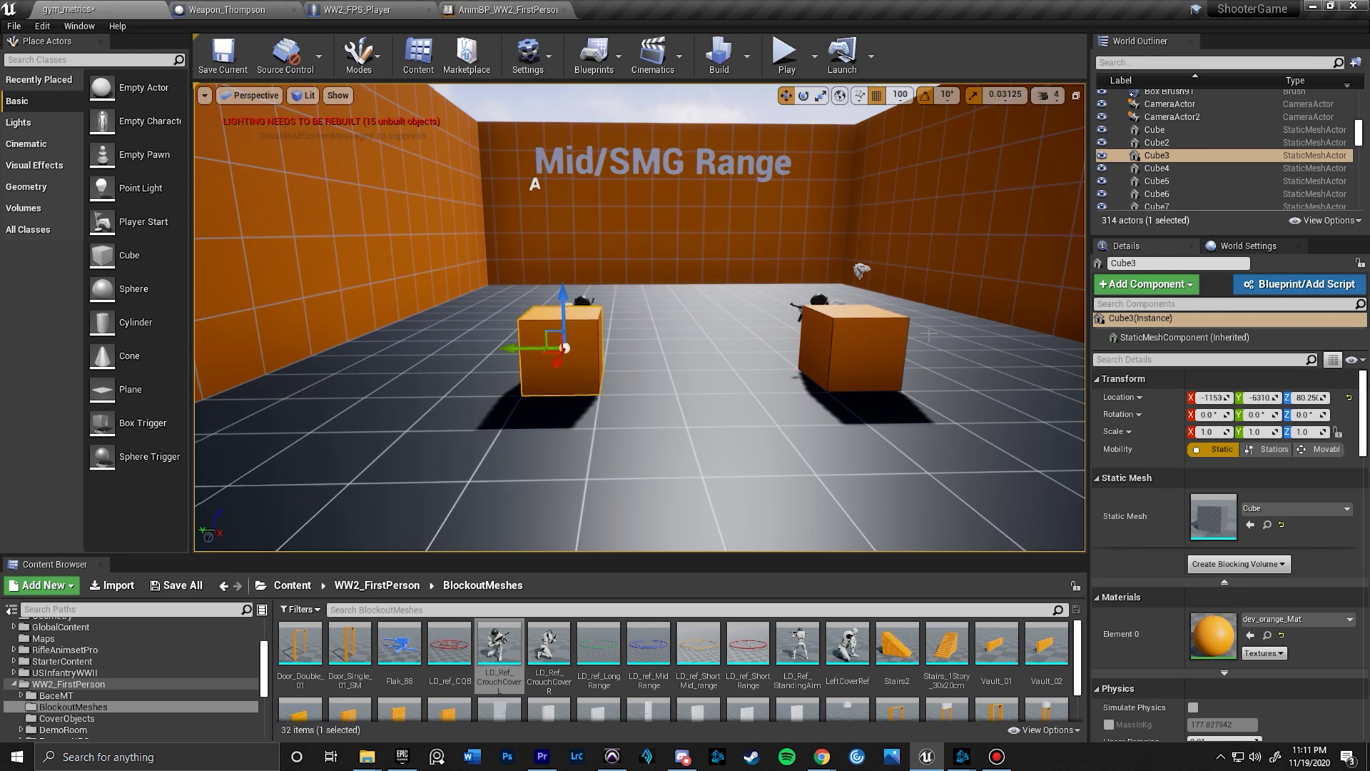
{"action": "left_click", "coordinate": [855, 333], "text": "ctrl"}
{"action": "left_click", "coordinate": [1312, 352]}
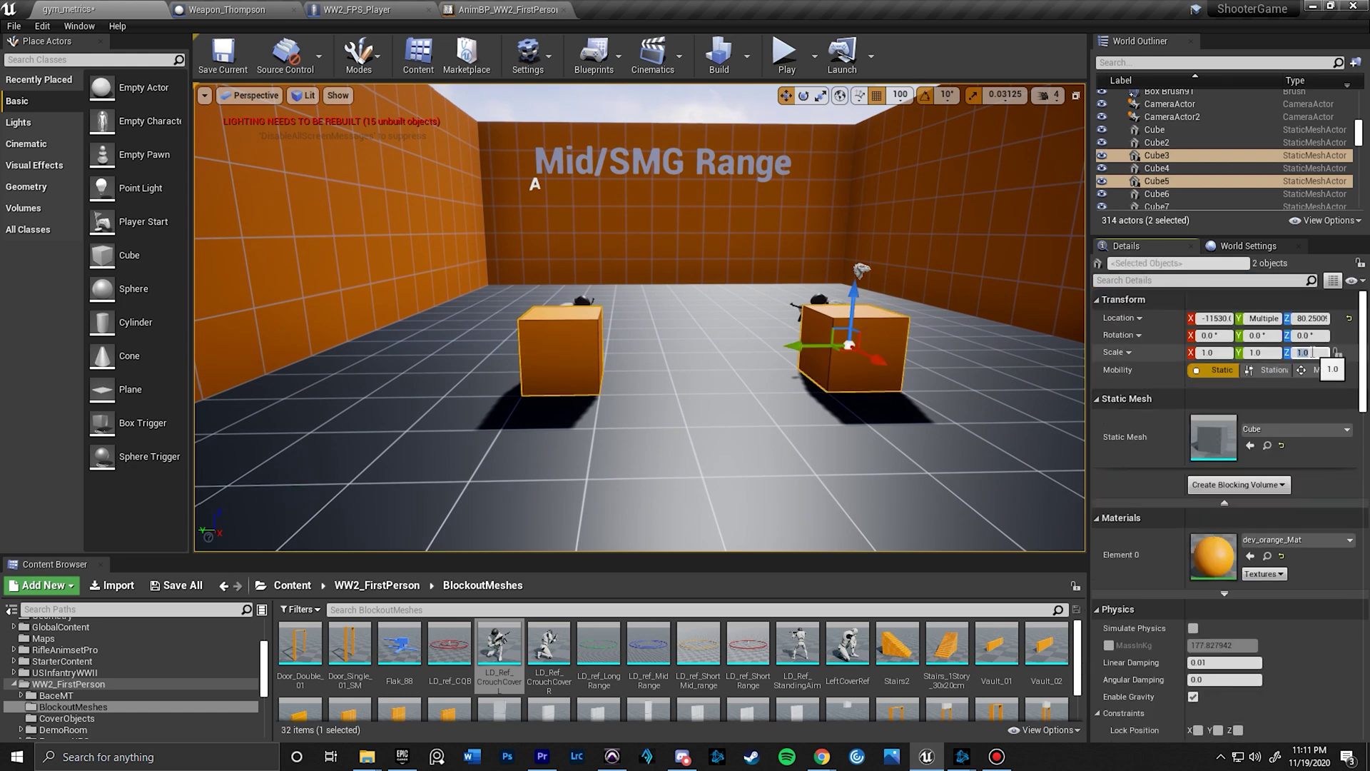
{"action": "type", "text": ".90"}
{"action": "key", "text": "Return"}
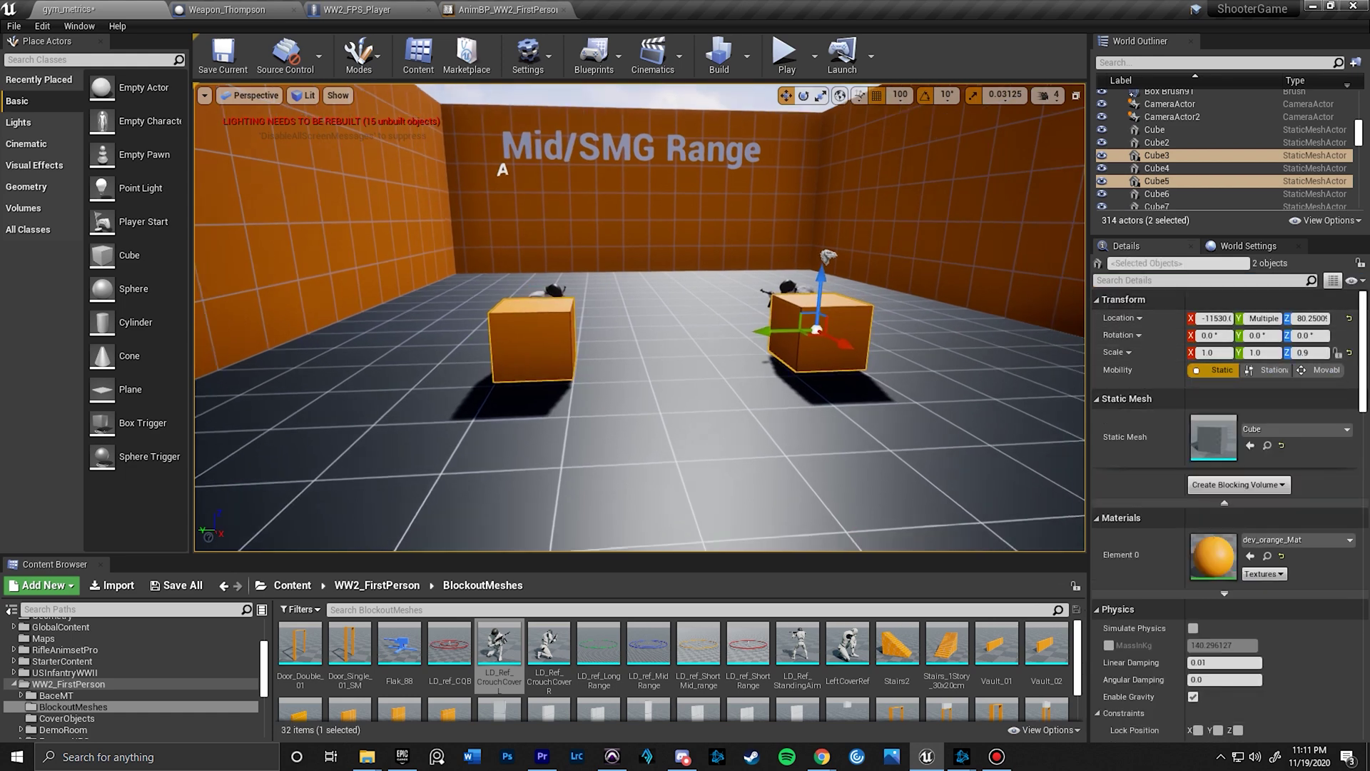
Step: Set the near orange cube's Z scale to 0.9 and play-test aiming, firing and reloading over it
{"action": "left_click", "coordinate": [762, 433]}
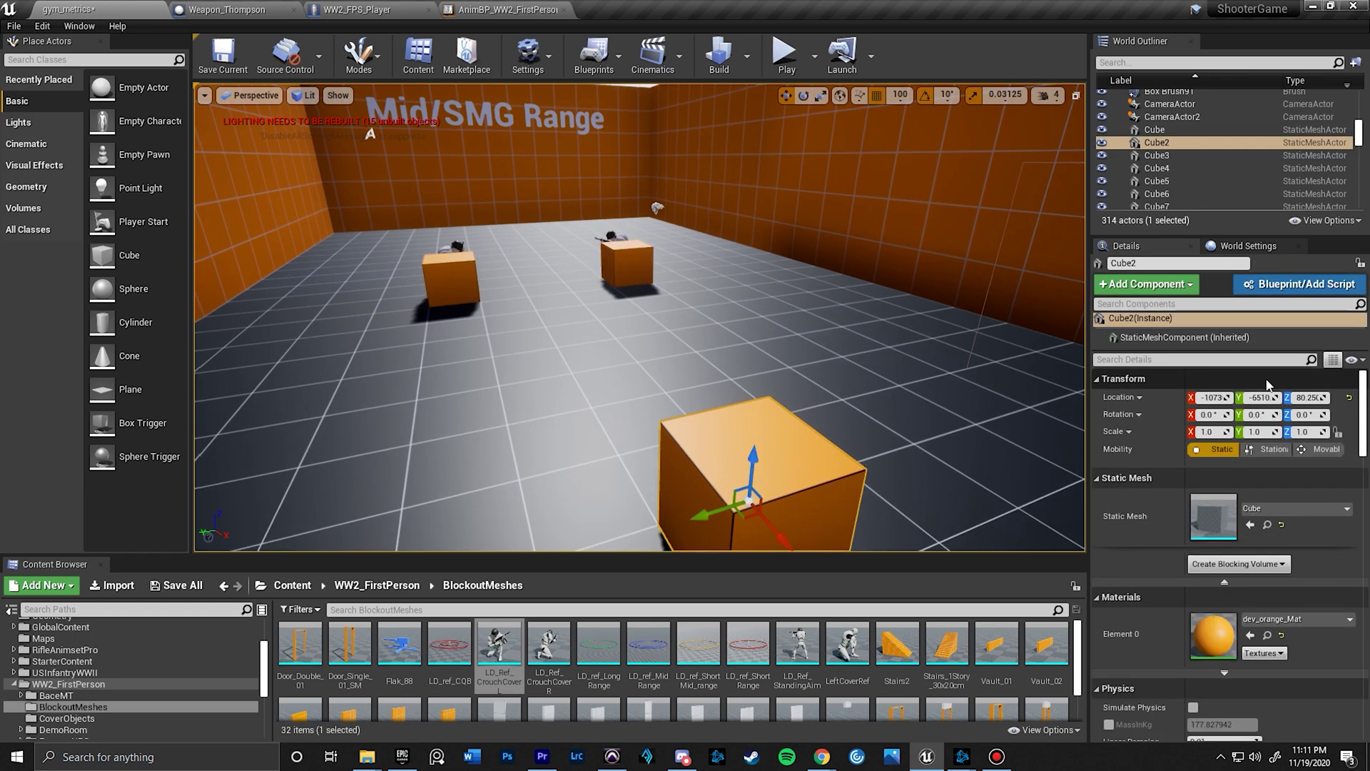
{"action": "key", "text": "alt+p"}
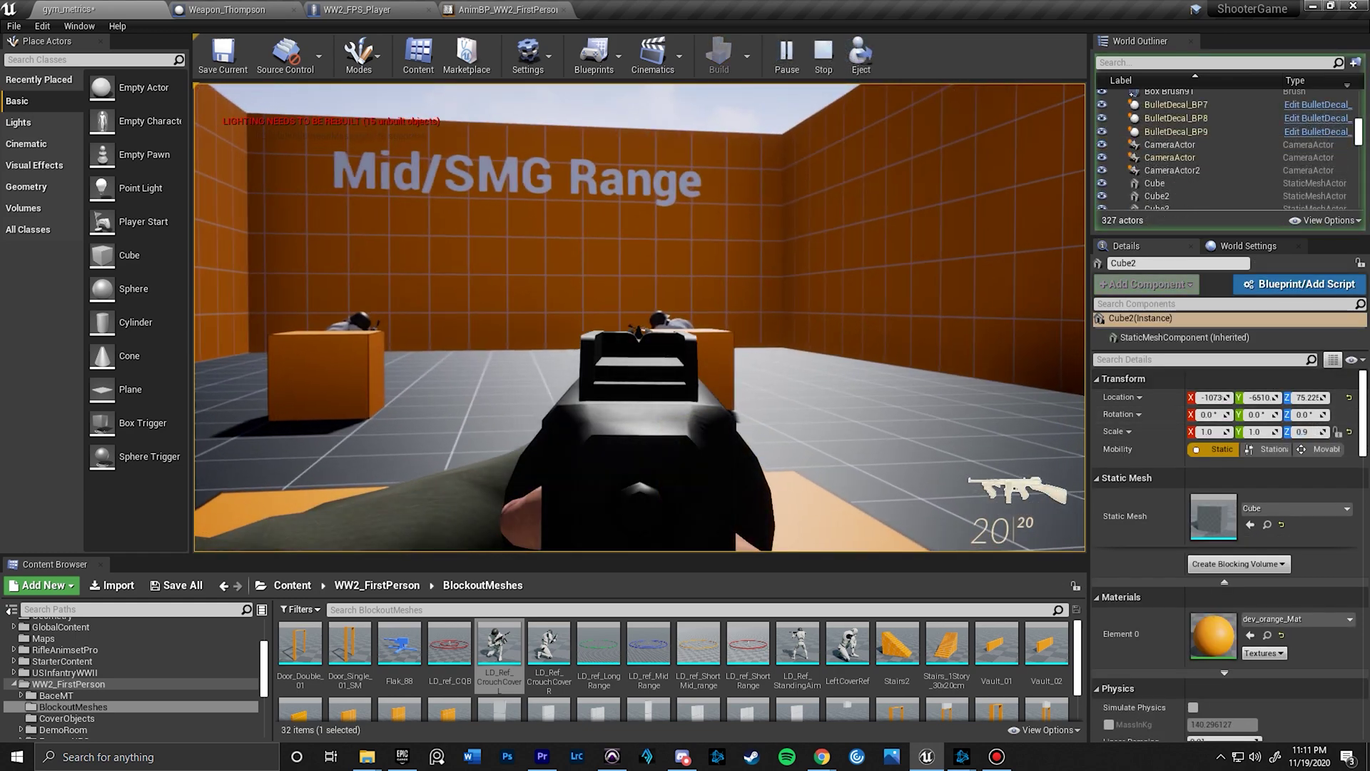
{"action": "left_click", "coordinate": [640, 317]}
{"action": "right_click", "coordinate": [640, 318]}
{"action": "key", "text": "r"}
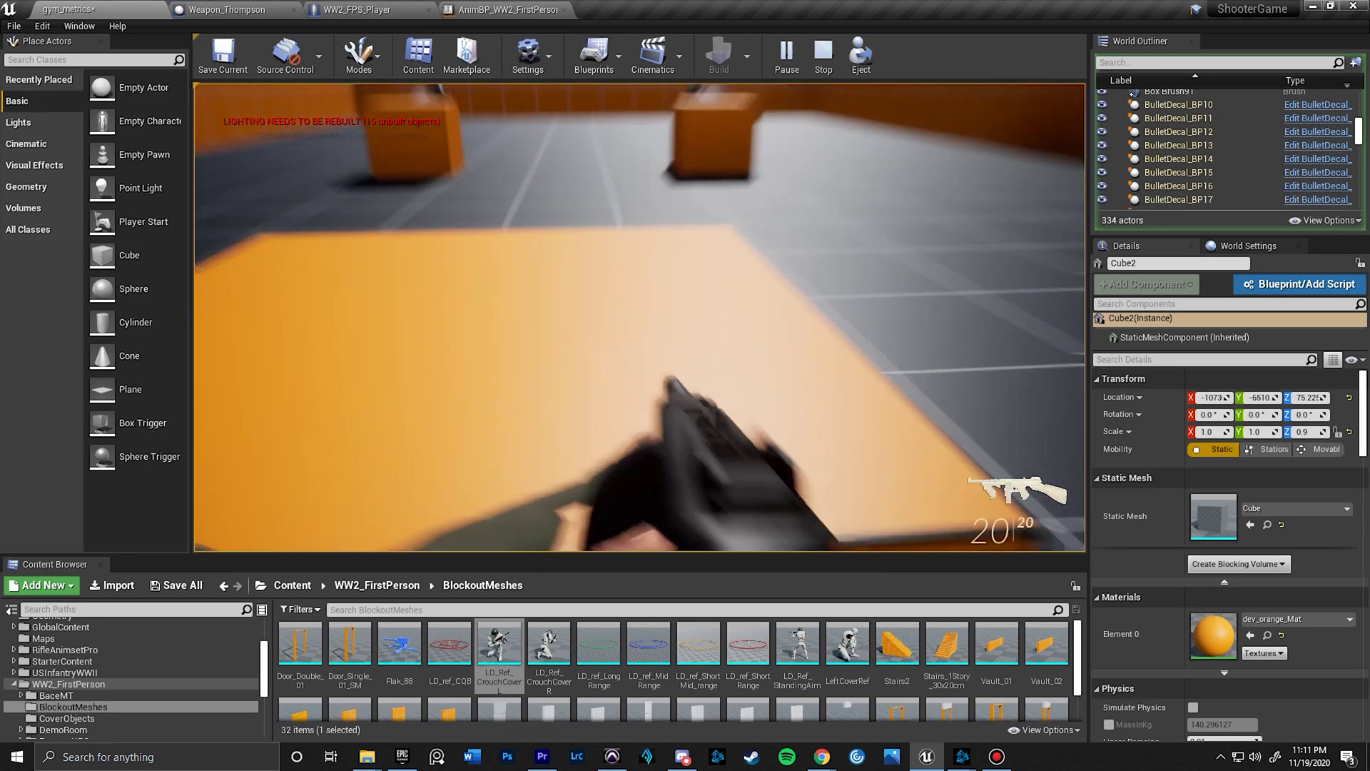
{"action": "right_click", "coordinate": [639, 318]}
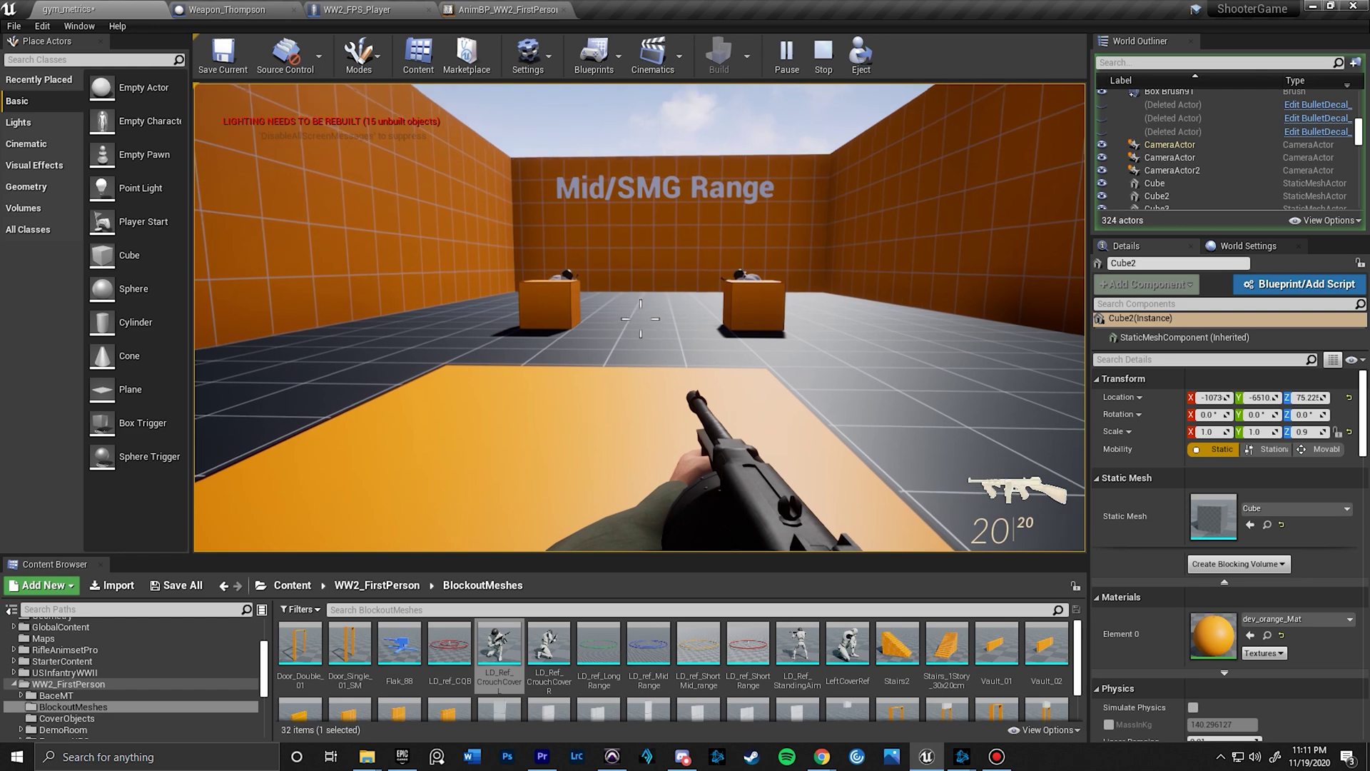
{"action": "key", "text": "Escape"}
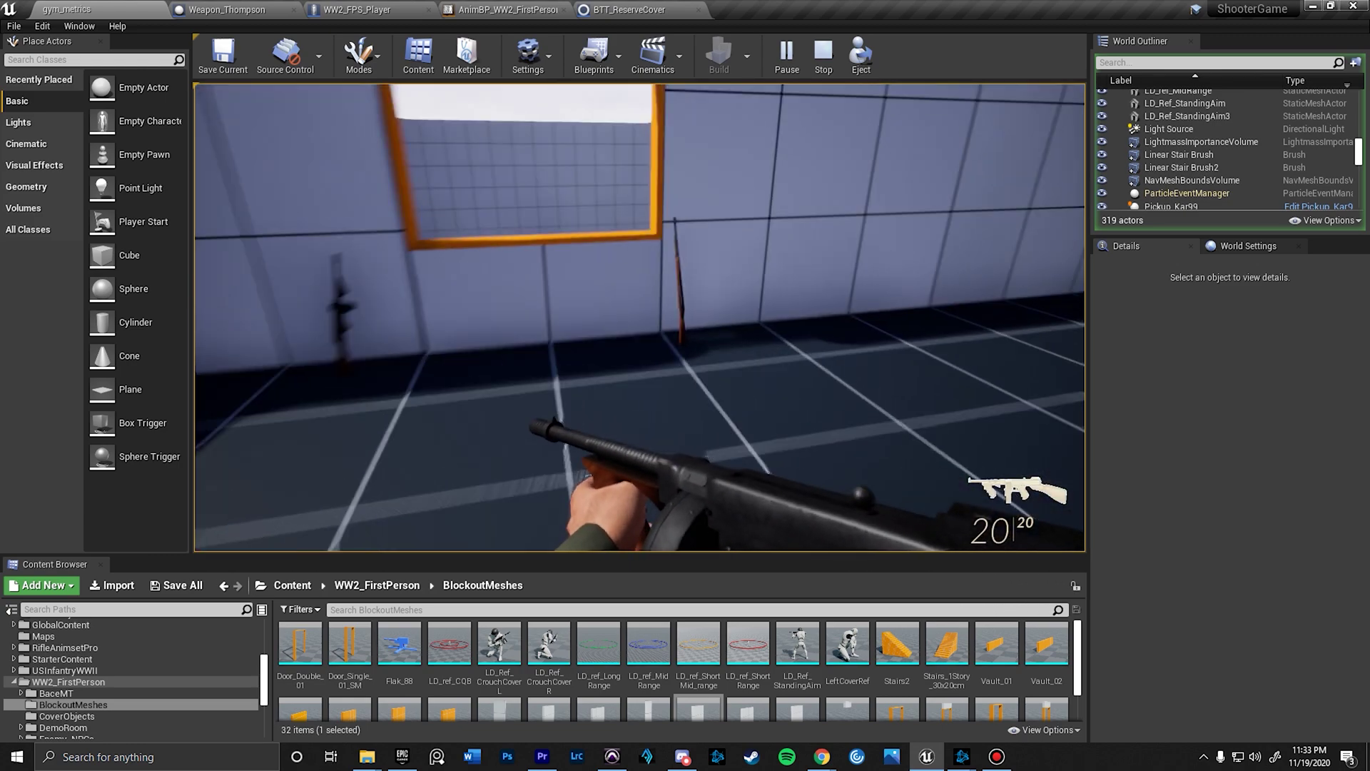
Step: Play-test the window position by picking up the rifle beside it and firing at the target behind the orange cover
{"action": "key", "text": "w"}
{"action": "key", "text": "f"}
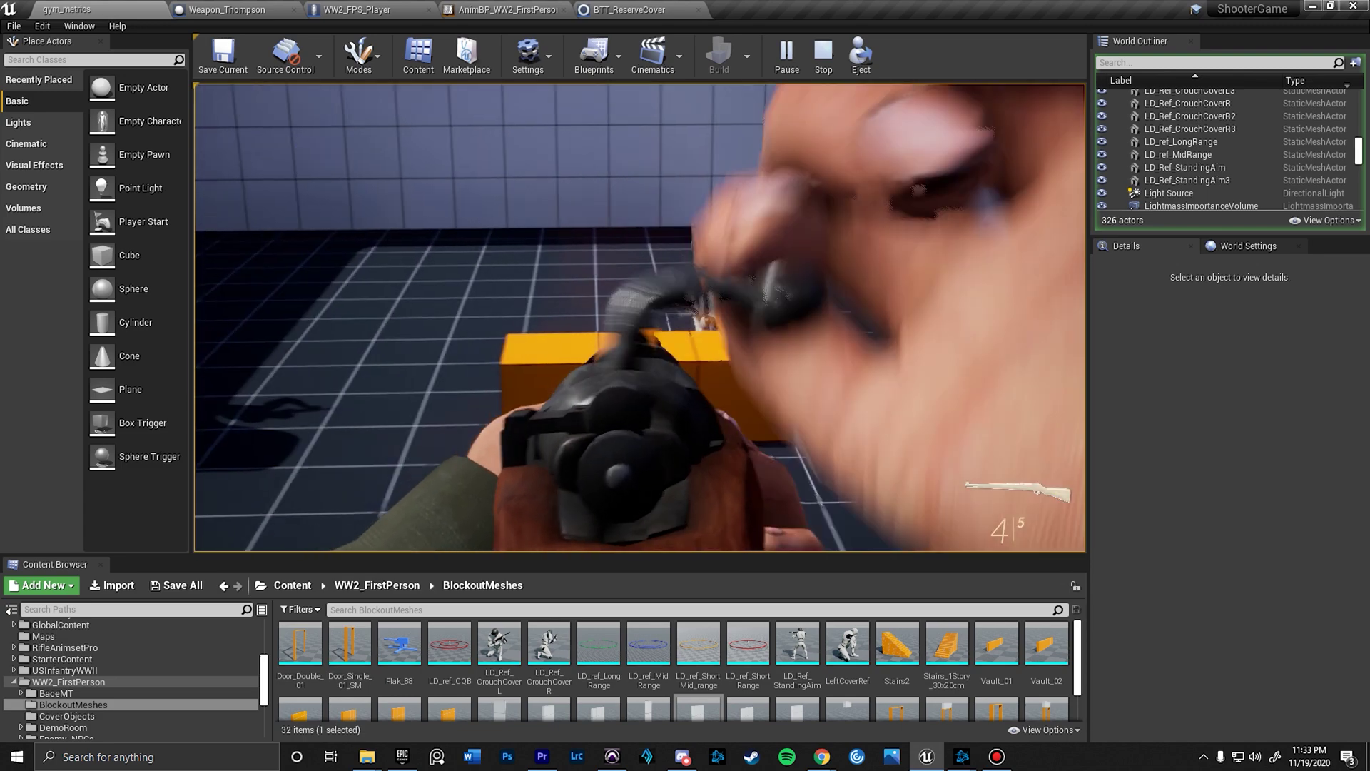
{"action": "left_click", "coordinate": [640, 317]}
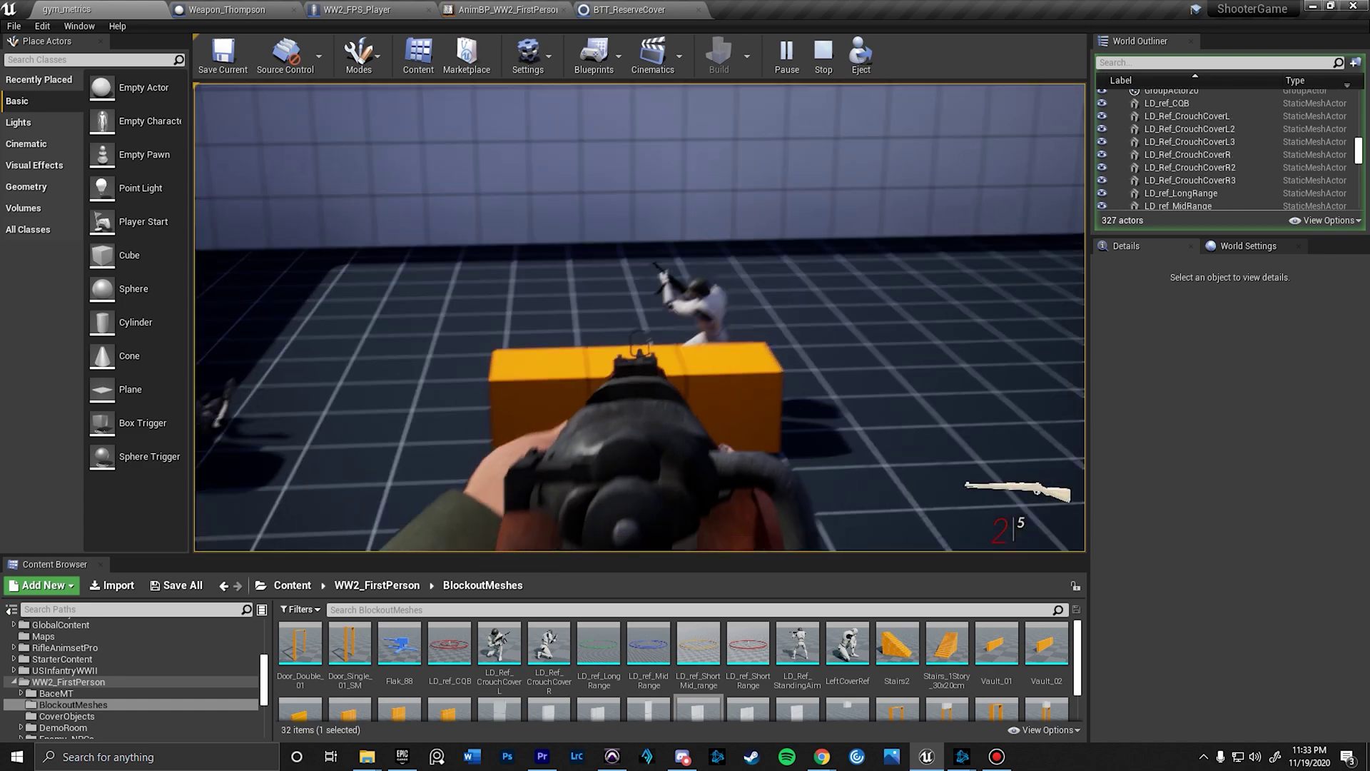
{"action": "left_click", "coordinate": [641, 318]}
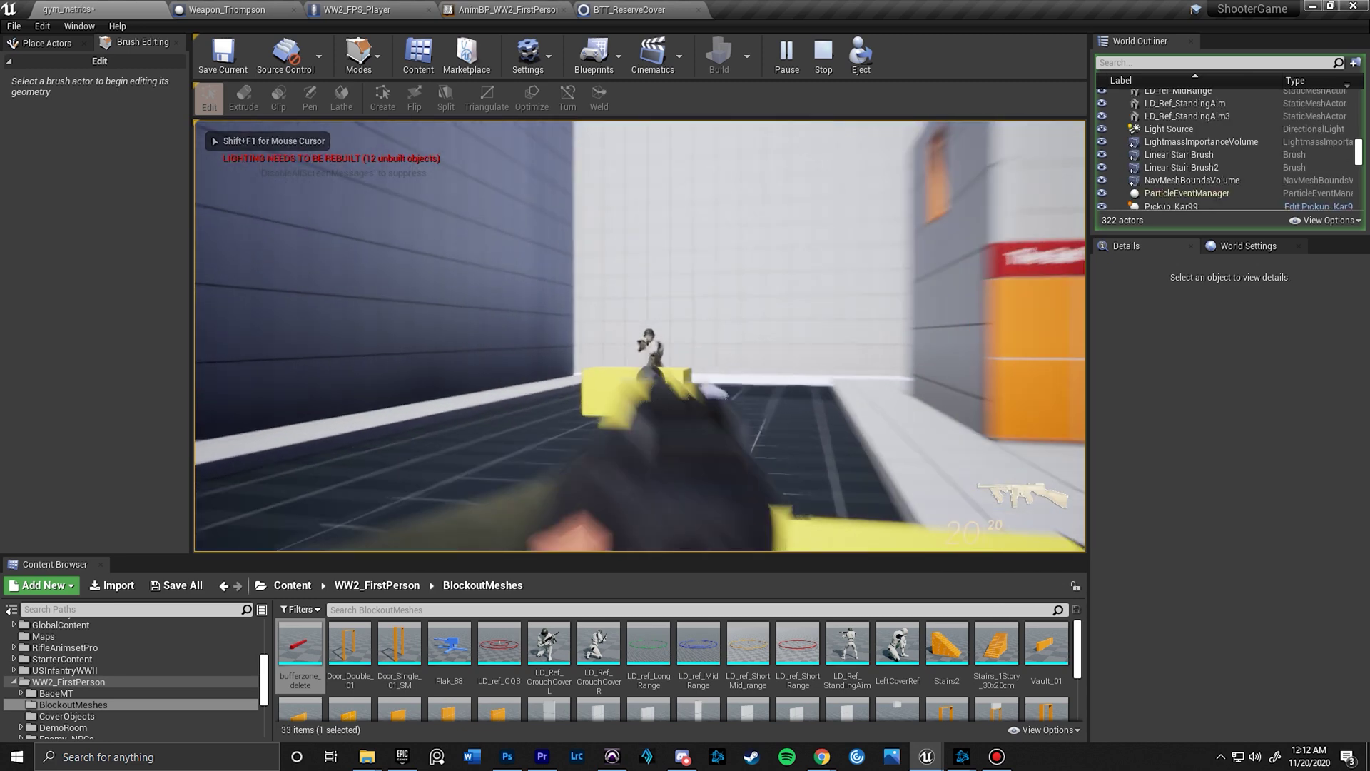
Step: Walk through the level in play mode to the Buffer Zone display and inspect its red sign
{"action": "key", "text": "d"}
{"action": "key", "text": "w"}
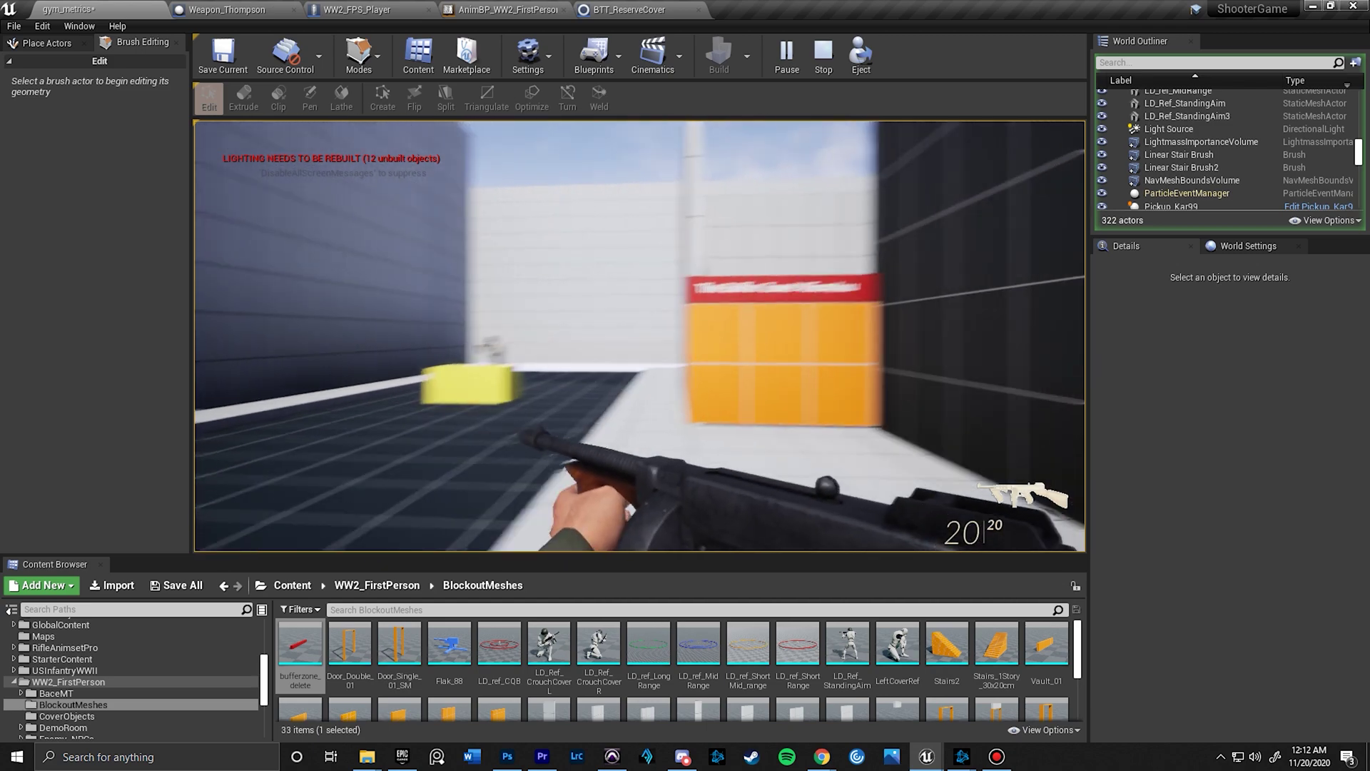
{"action": "key", "text": "w"}
{"action": "key", "text": "s"}
{"action": "key", "text": "w"}
{"action": "key", "text": "s"}
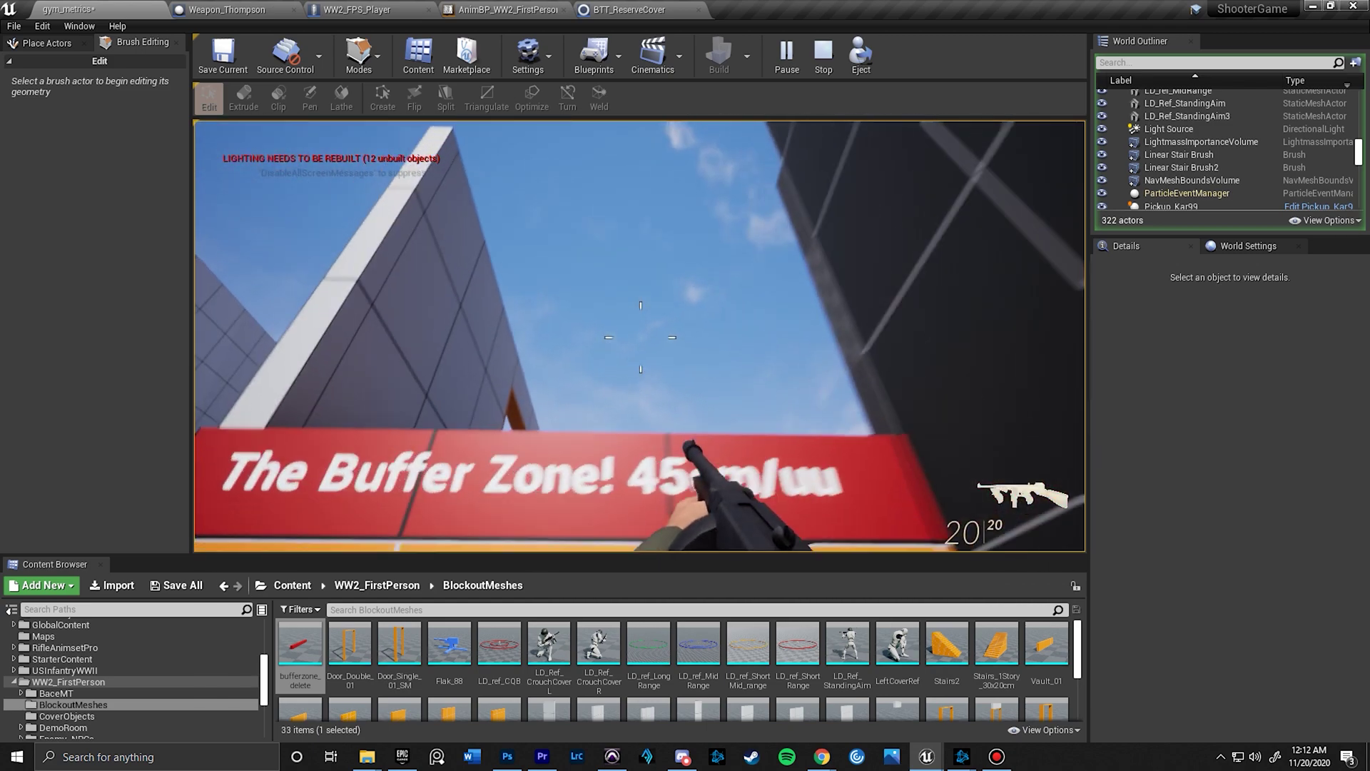
Step: Move forward and back around the Buffer Zone sign in play mode to view the display at player scale
{"action": "key", "text": "w"}
{"action": "key", "text": "s"}
{"action": "key", "text": "s"}
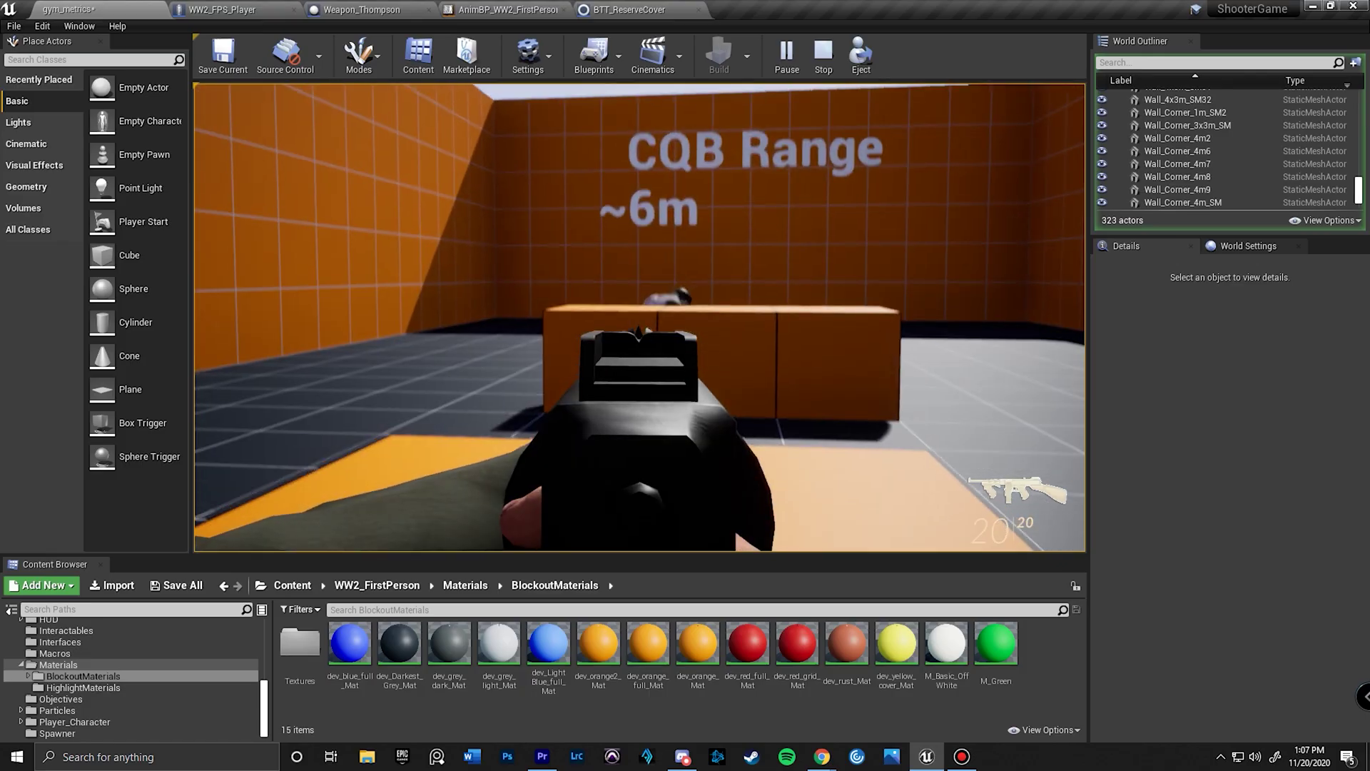
Step: Play-test firing at the target behind cover in the CQB Range and aiming the scoped rifle down the Long Range room
{"action": "left_click", "coordinate": [639, 318]}
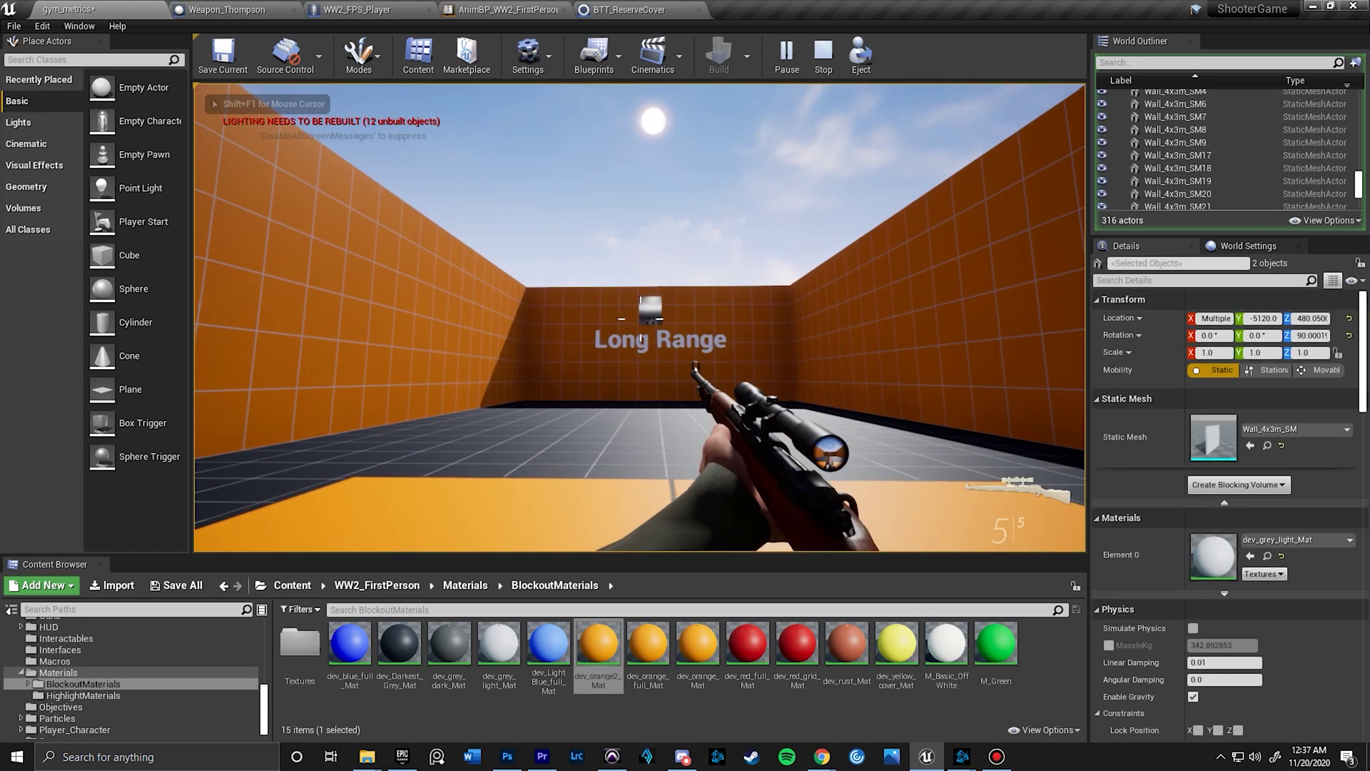
{"action": "right_click", "coordinate": [639, 318]}
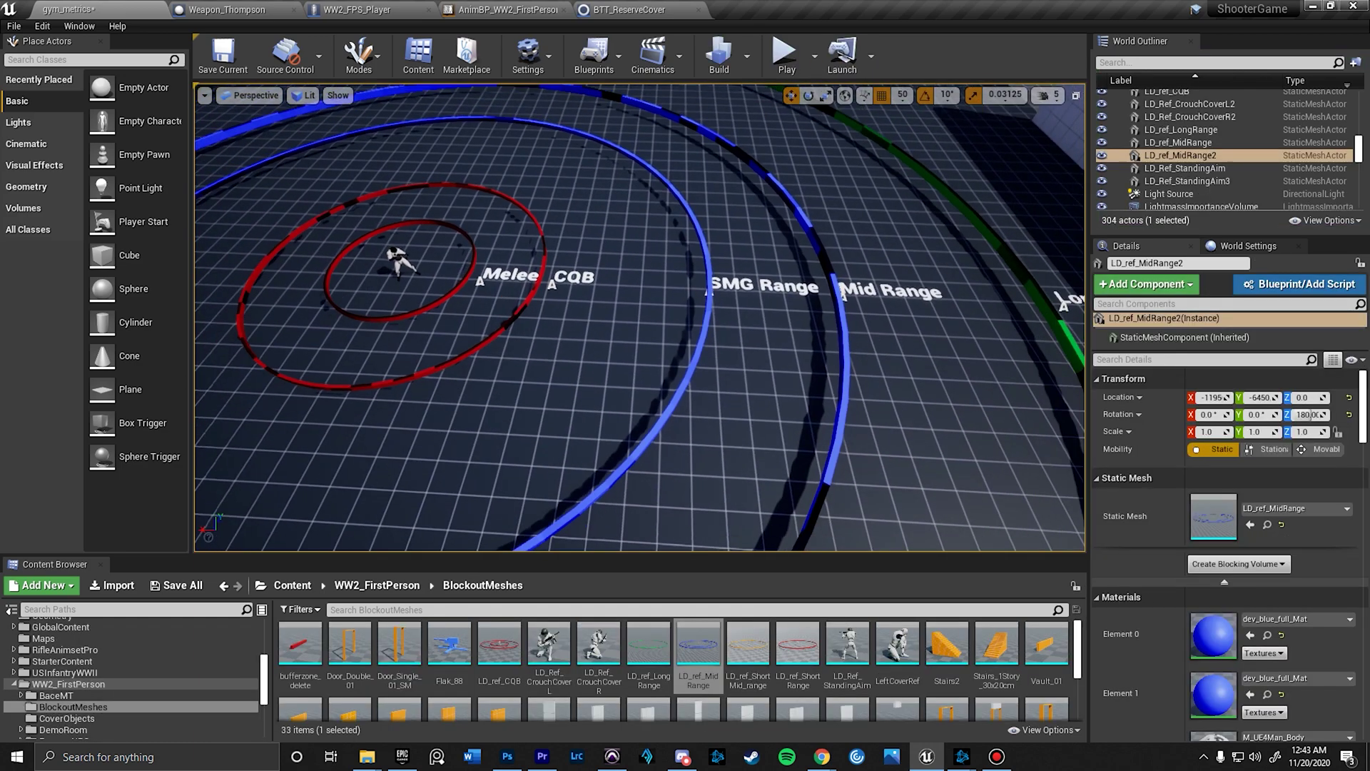
Step: Lower the LD_ref_MidRange2 range ring along the Z axis toward the floor of the Mid/SMG Range room
{"action": "right_click_drag", "start_coordinate": [630, 361], "coordinate": [630, 362]}
{"action": "scroll", "coordinate": [568, 374], "scroll_direction": "down", "scroll_amount": 1}
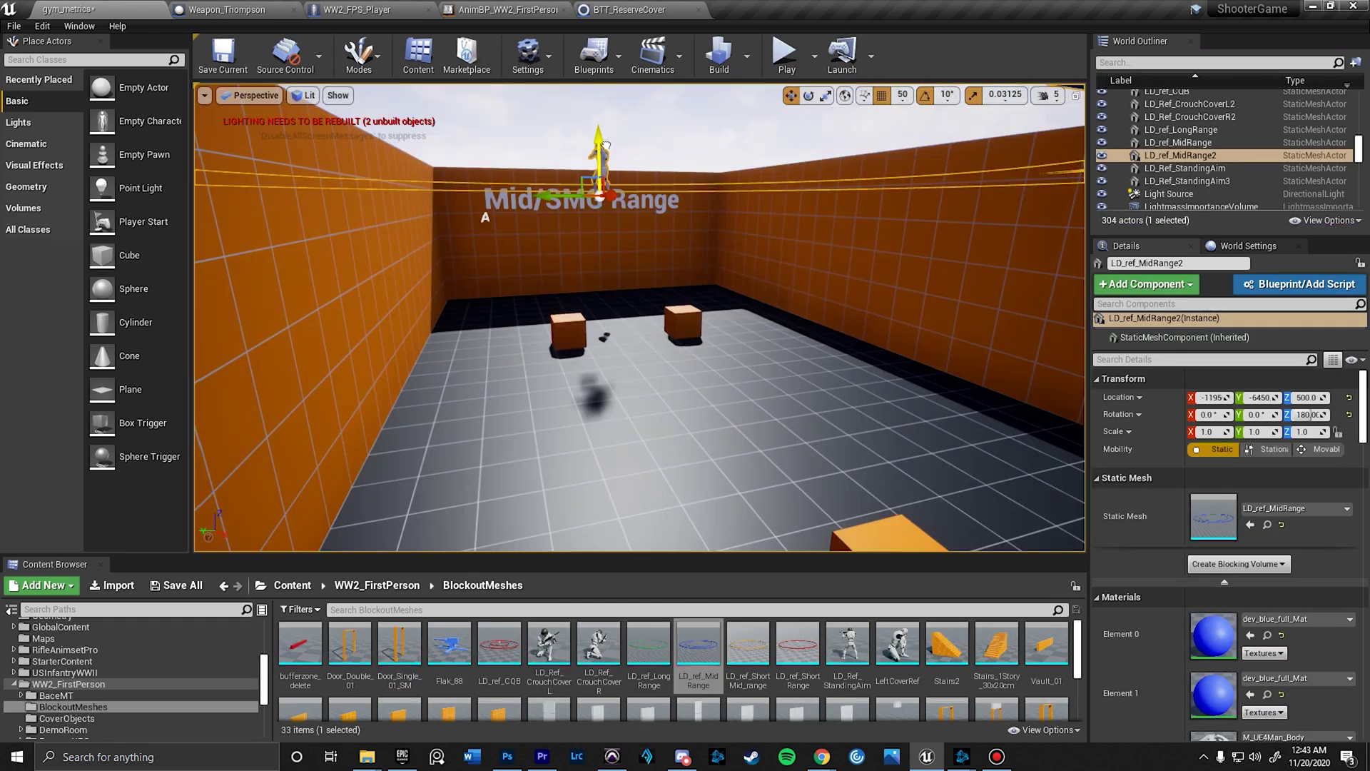
{"action": "left_click_drag", "start_coordinate": [599, 143], "coordinate": [613, 269]}
{"action": "right_click_drag", "start_coordinate": [612, 268], "coordinate": [618, 325]}
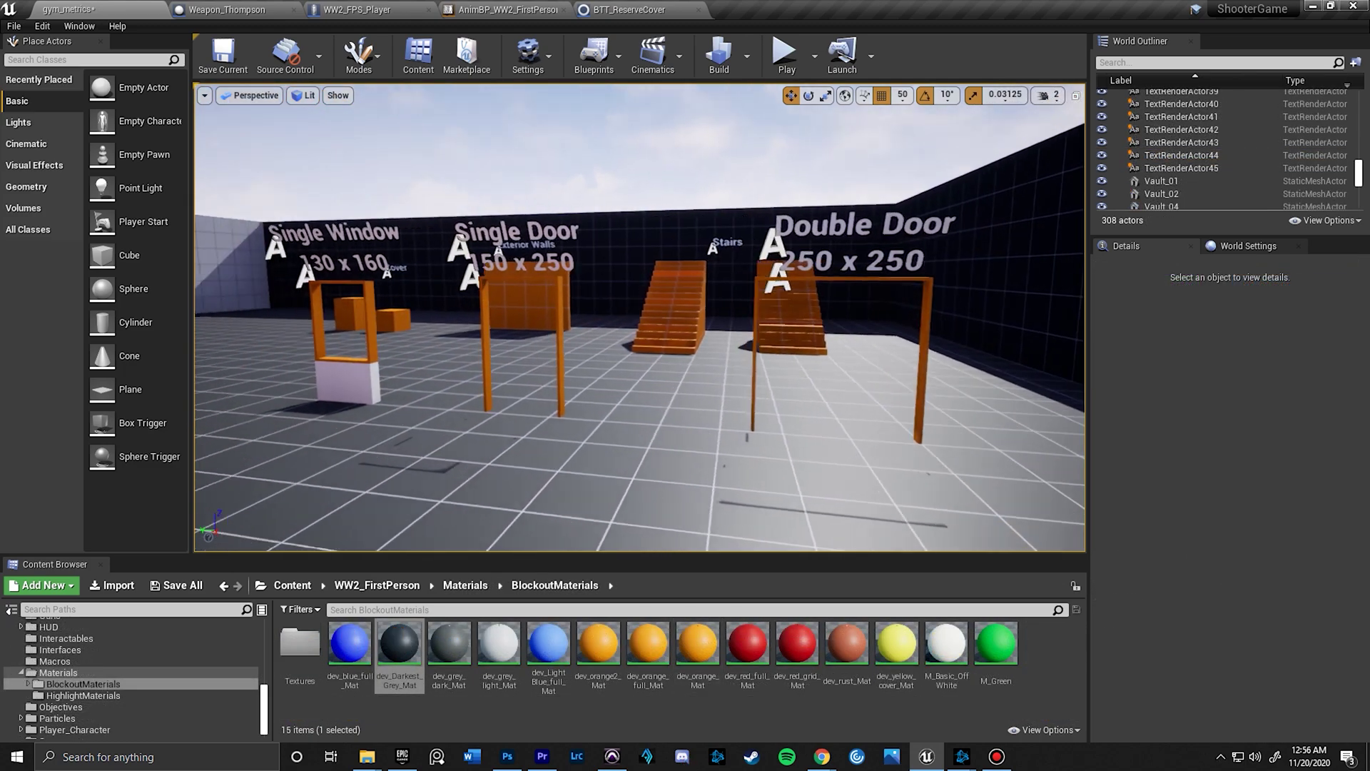
Step: Examine the labelled door and window blockouts, from the double door across to the double window
{"action": "mouse_move", "coordinate": [639, 318]}
{"action": "right_mouse_down"}
{"action": "mouse_move", "coordinate": [578, 317]}
{"action": "mouse_move", "coordinate": [630, 321]}
{"action": "right_mouse_up"}
{"action": "key", "text": "a"}
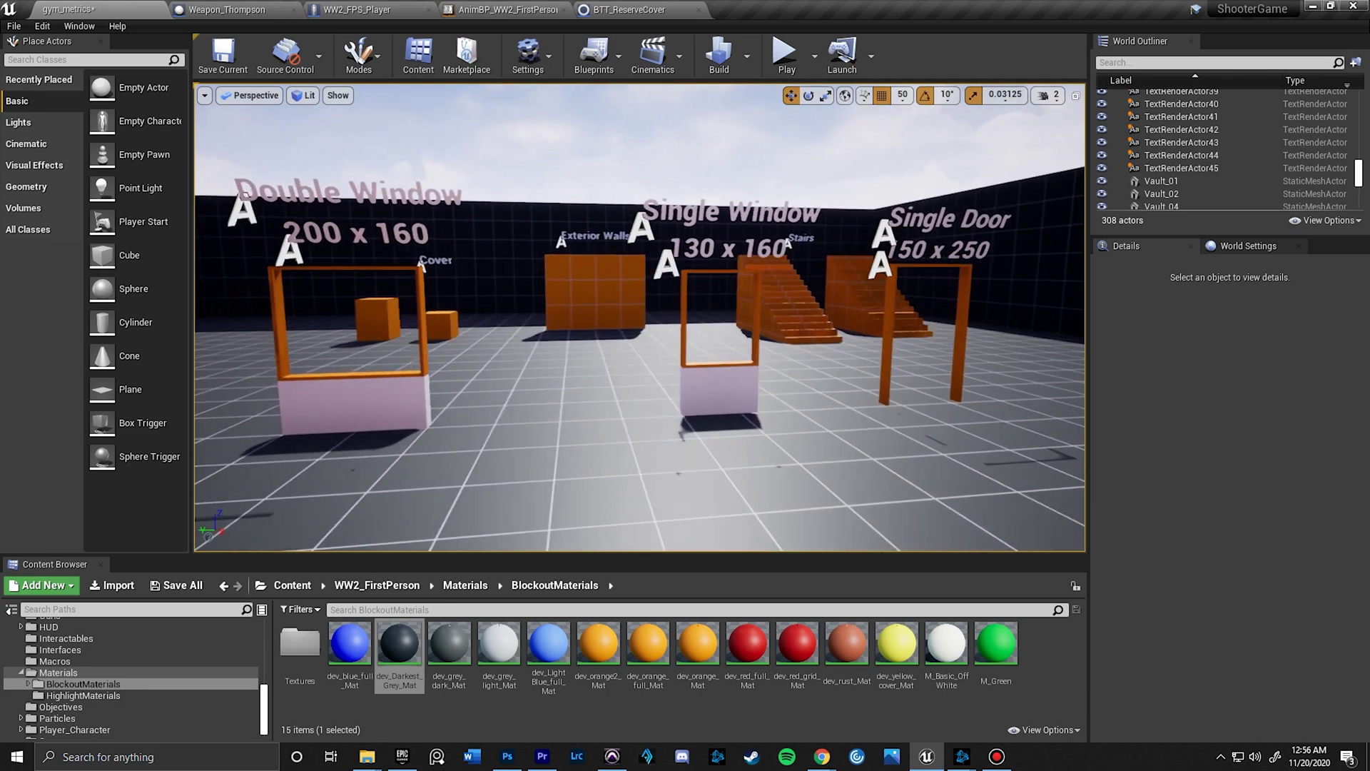